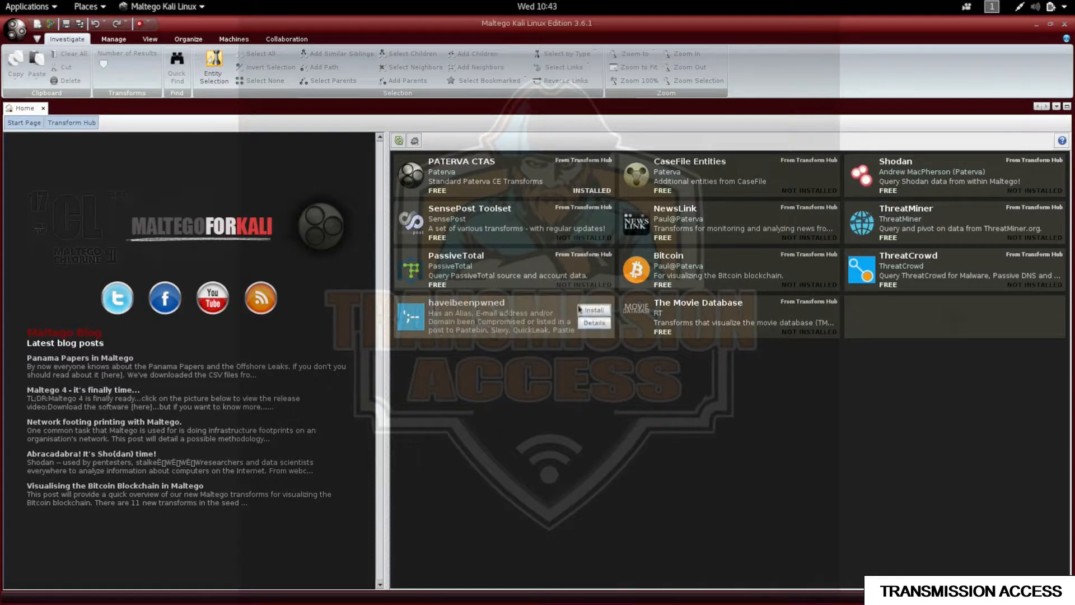
# Install the PassiveTotal transform package from the Transform Hub, adding 121 transforms and 66 entities.
pyautogui.moveTo(560, 275)
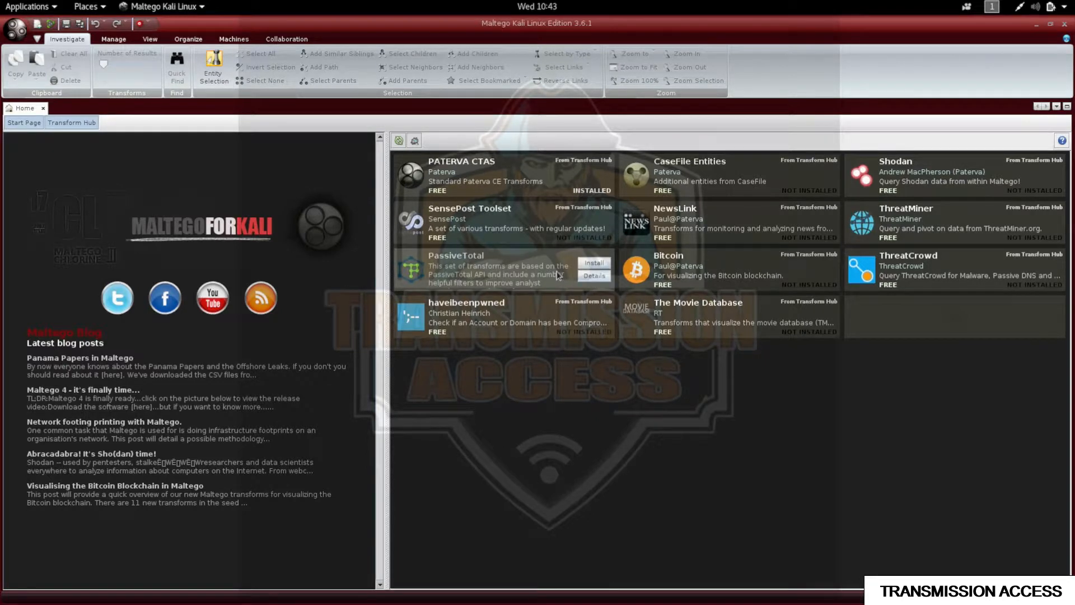
pyautogui.click(584, 266)
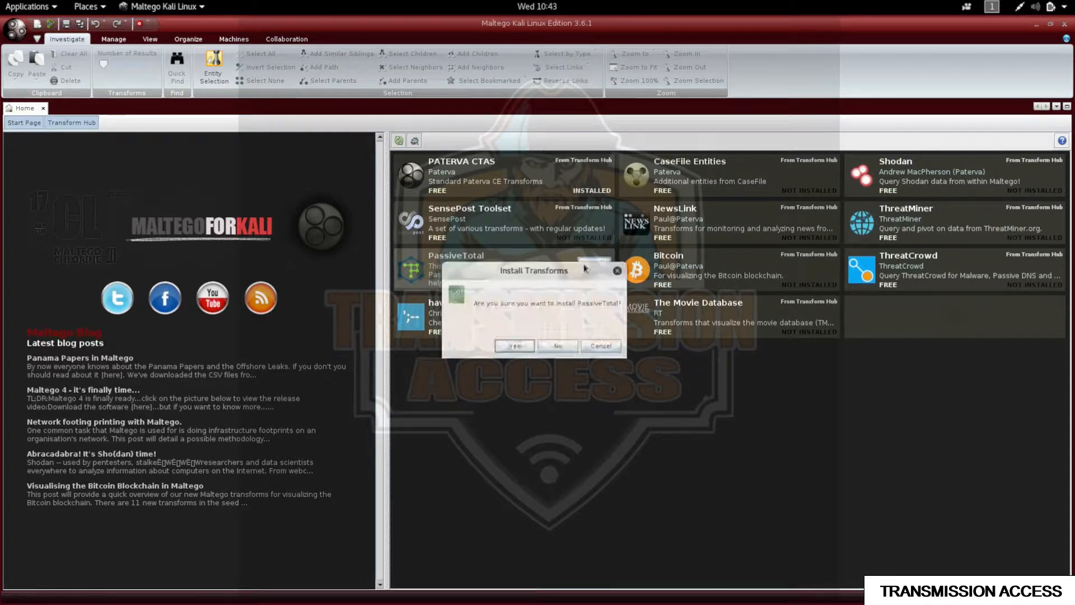
pyautogui.click(515, 346)
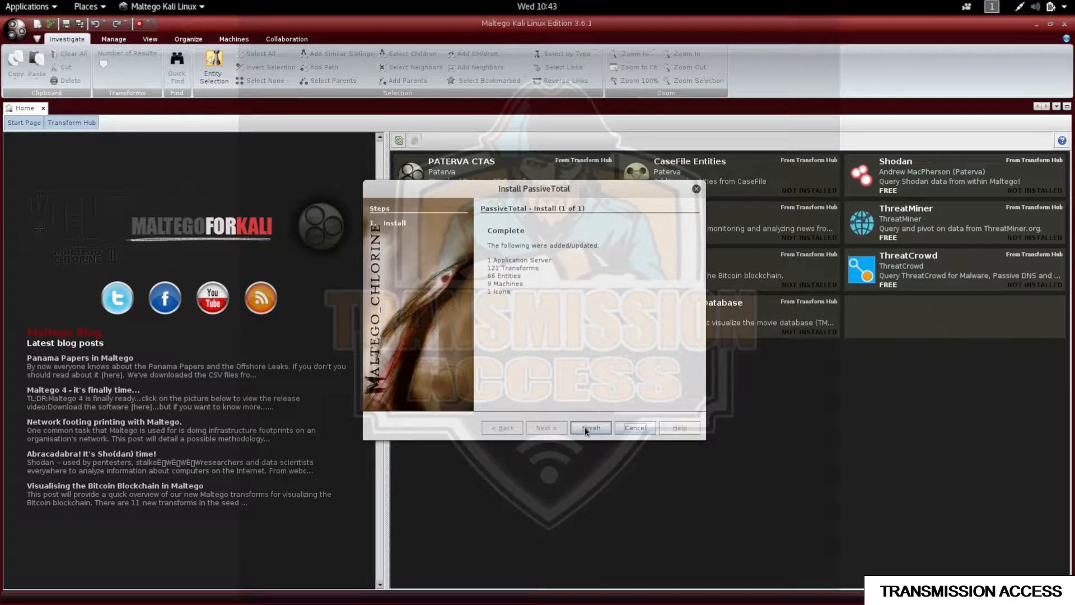
pyautogui.click(585, 428)
pyautogui.moveTo(523, 266)
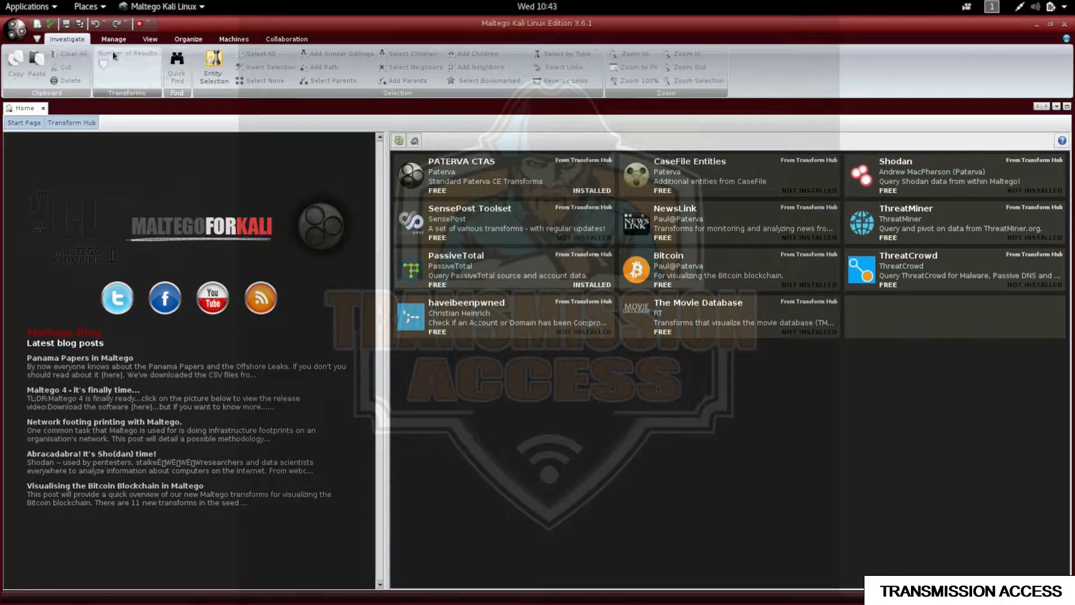
# Open blank graph New Graph (1), browse Personal and Social Network, and expand Infrastructure in the palette.
pyautogui.click(38, 25)
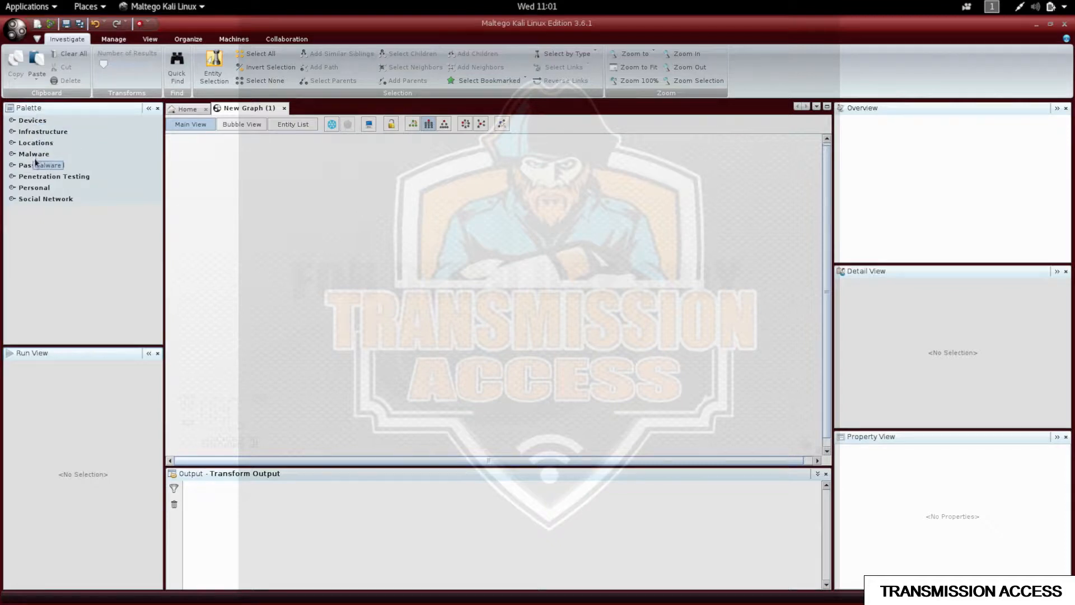
pyautogui.click(12, 191)
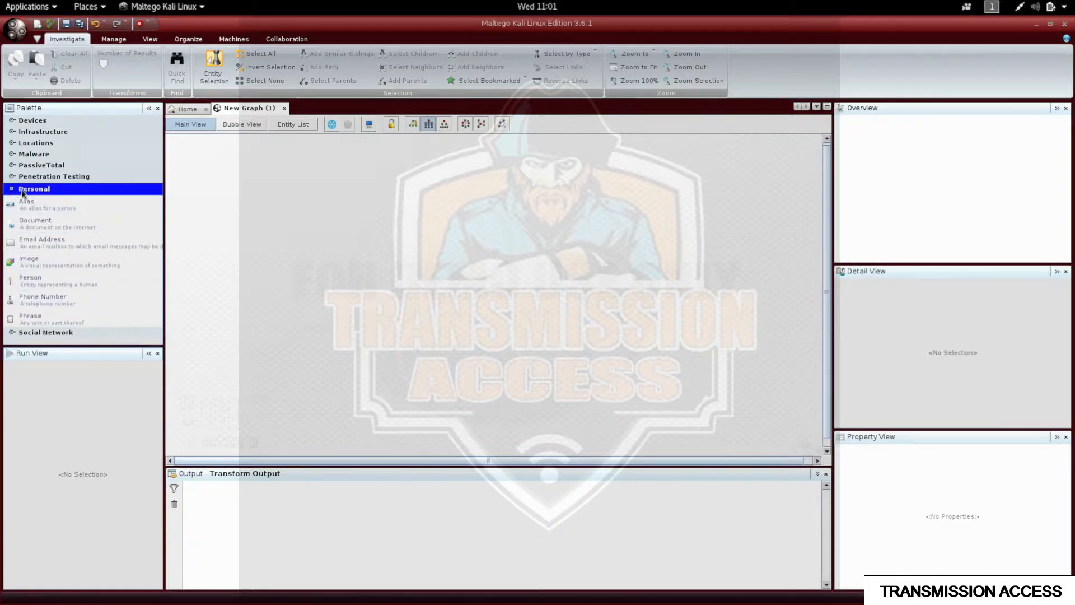
pyautogui.click(12, 190)
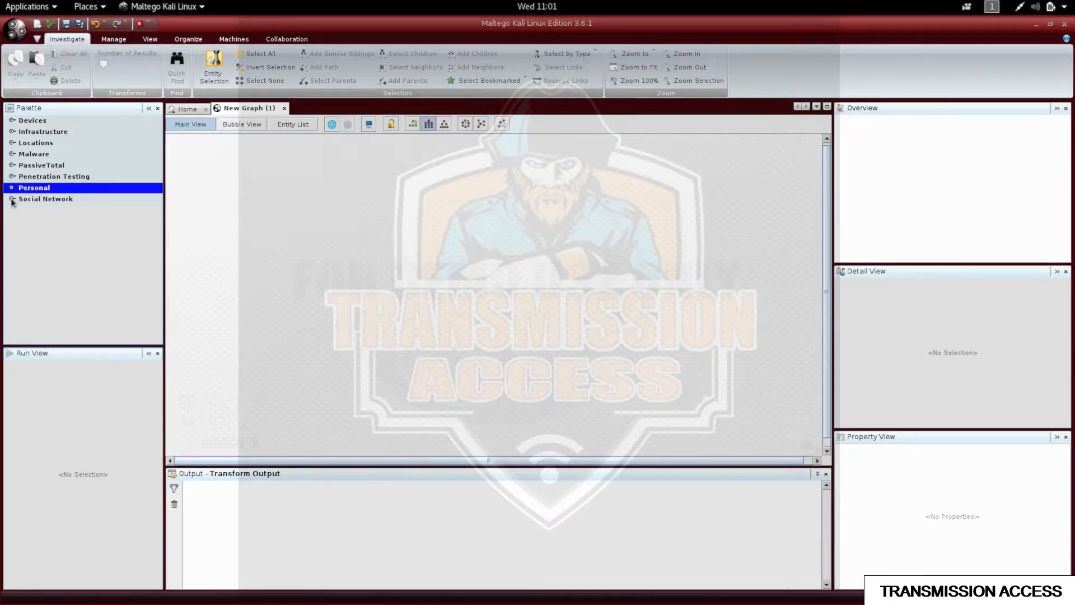
pyautogui.click(11, 200)
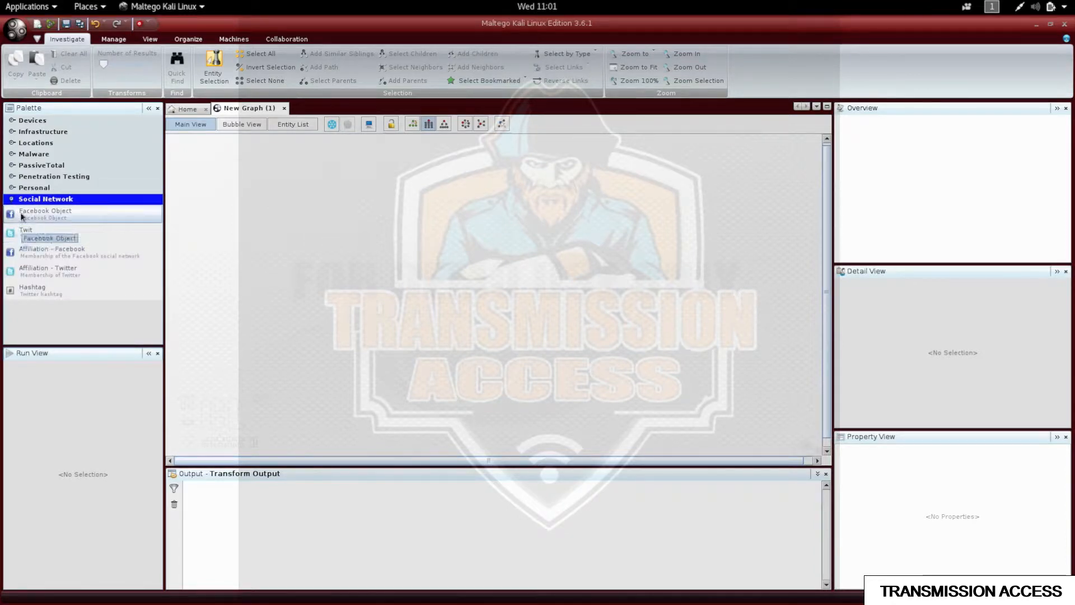
pyautogui.click(12, 200)
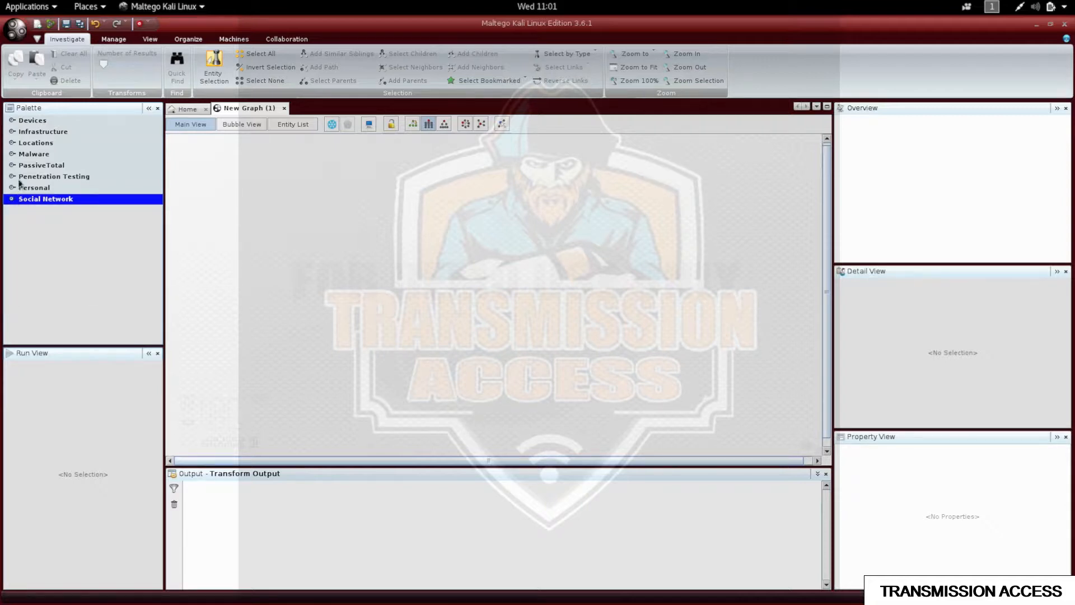
pyautogui.click(12, 132)
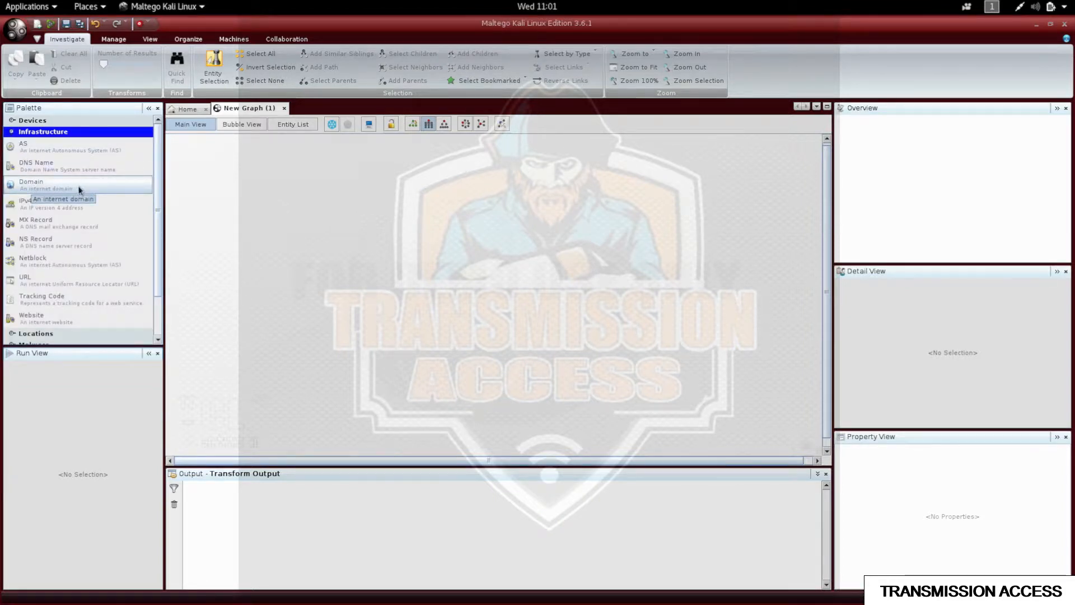
# Place a Domain entity on the graph and change its domain name from paterva.com to isecur1ty.org.
pyautogui.moveTo(80, 189); pyautogui.dragTo(485, 253)
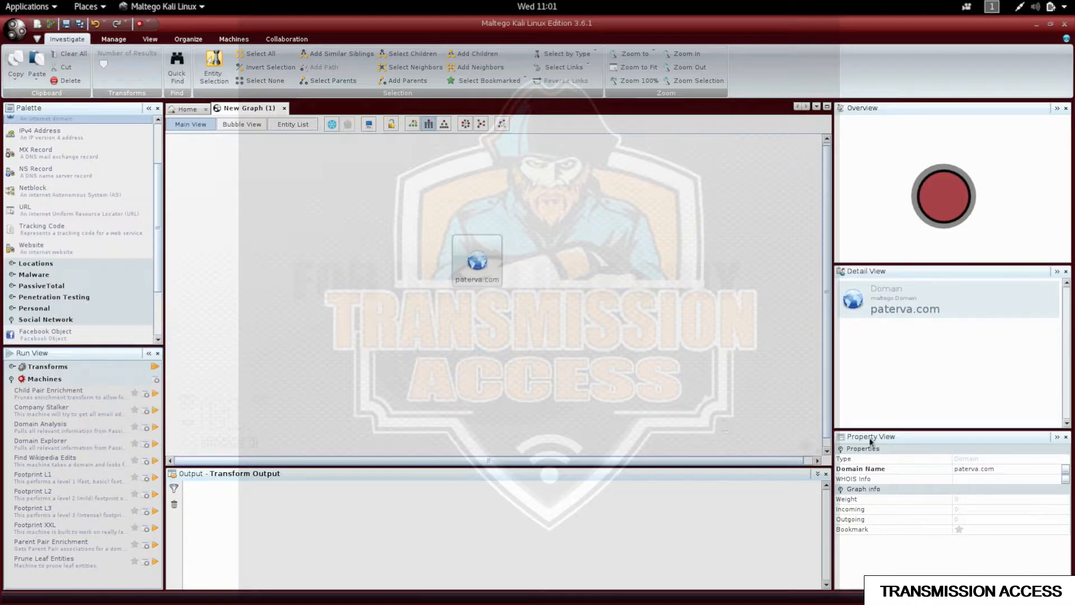
pyautogui.click(969, 467)
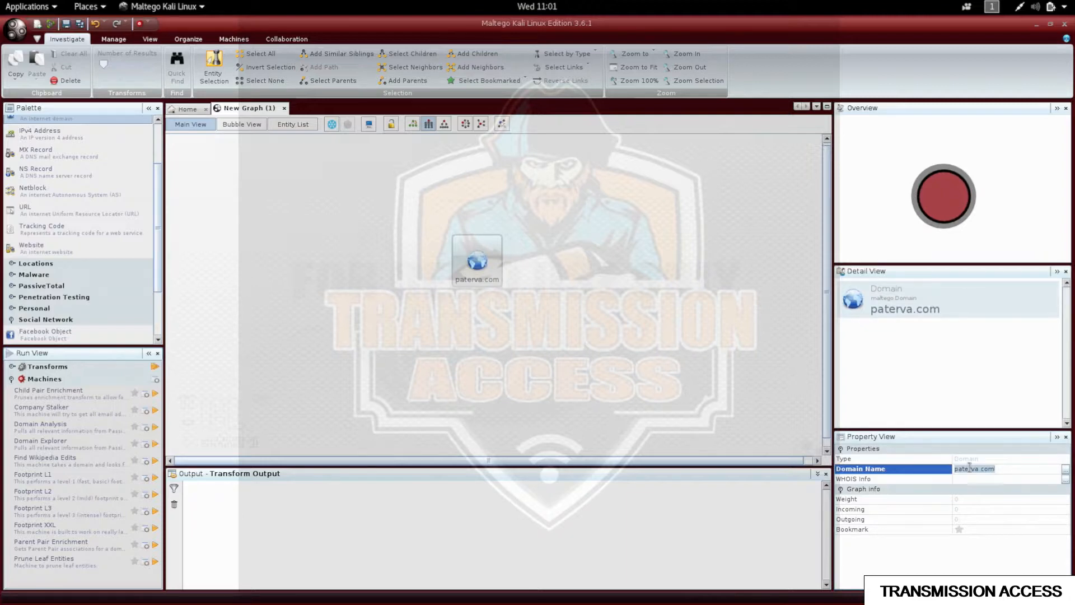
pyautogui.write('isecur1ty.org')
pyautogui.press('Return')
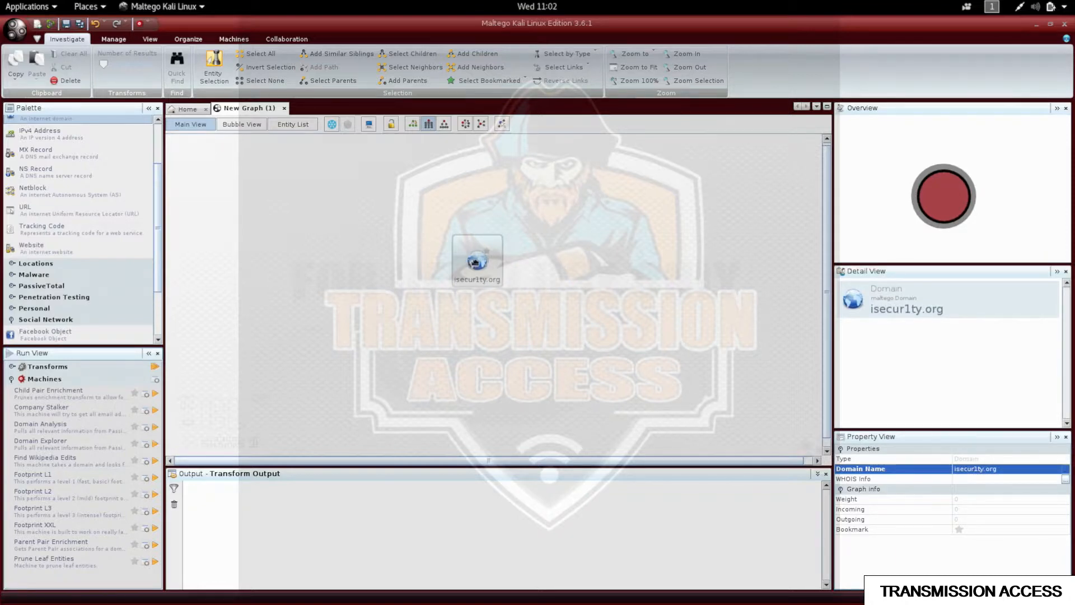
pyautogui.click(475, 261)
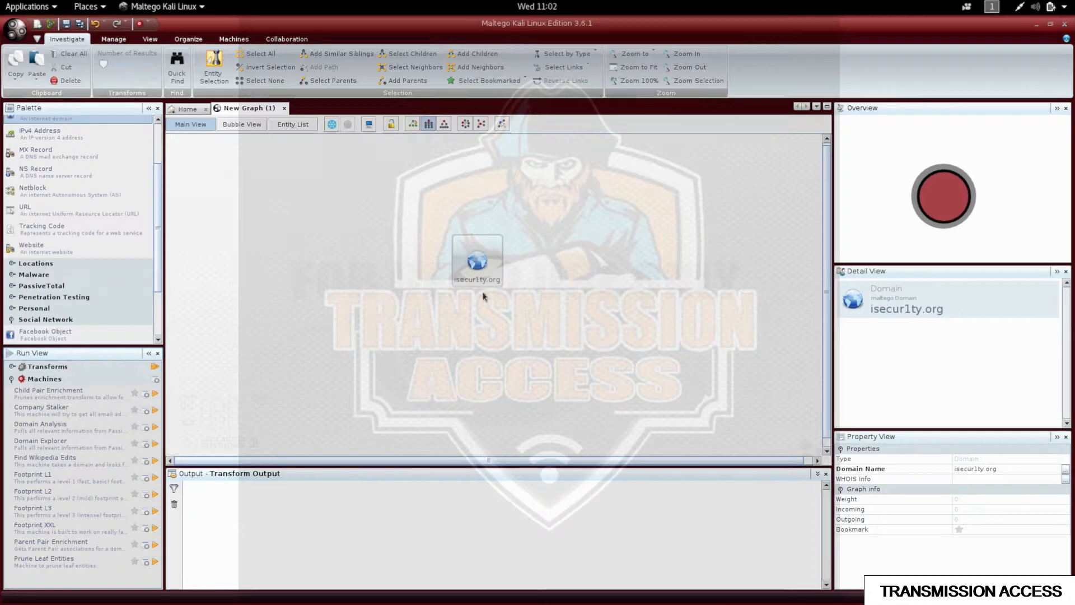
# Run To Website DNS [using Search Engine] from DNS from Domain on isecur1ty.org, adding three websites.
pyautogui.rightClick(480, 272)
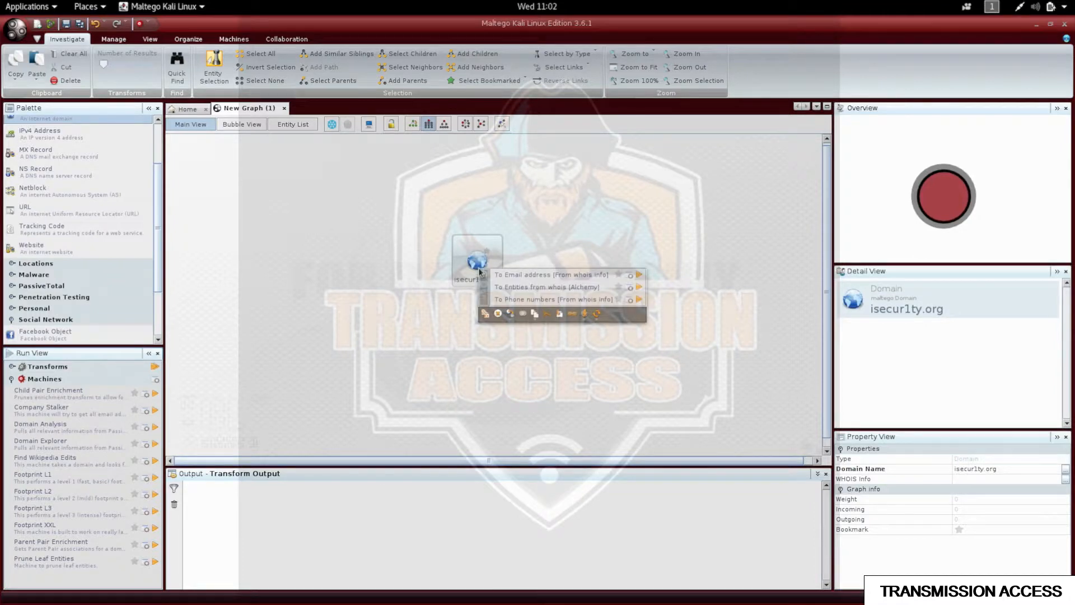
pyautogui.click(481, 276)
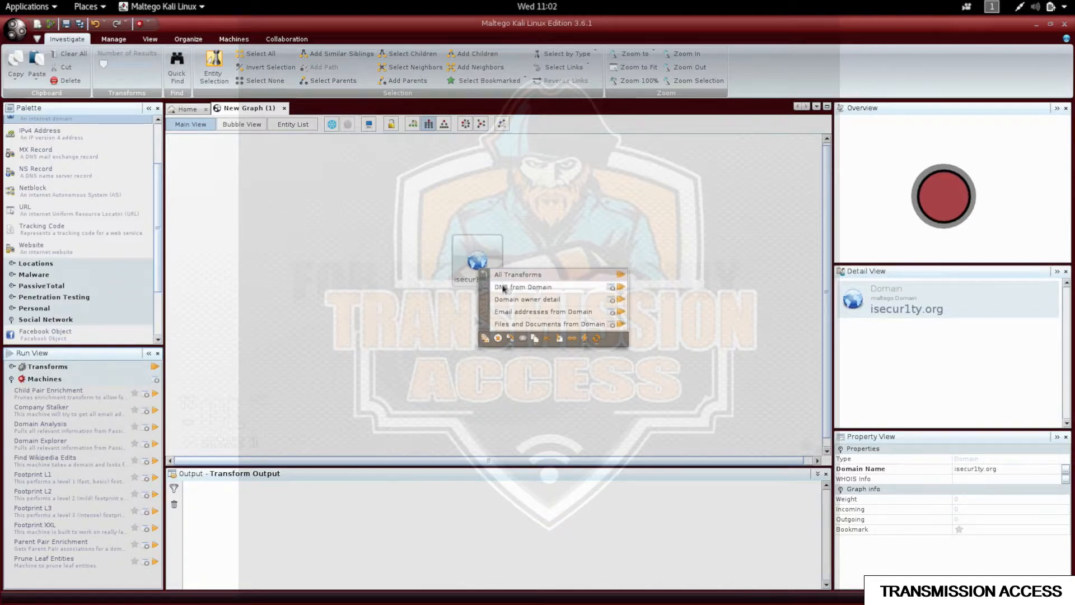
pyautogui.click(558, 287)
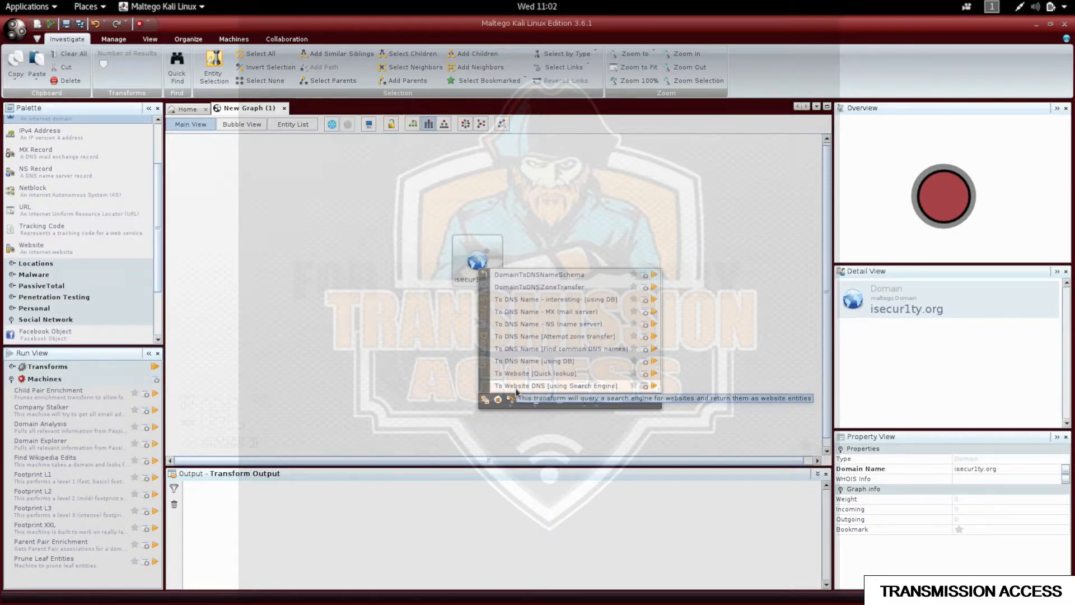
pyautogui.click(579, 386)
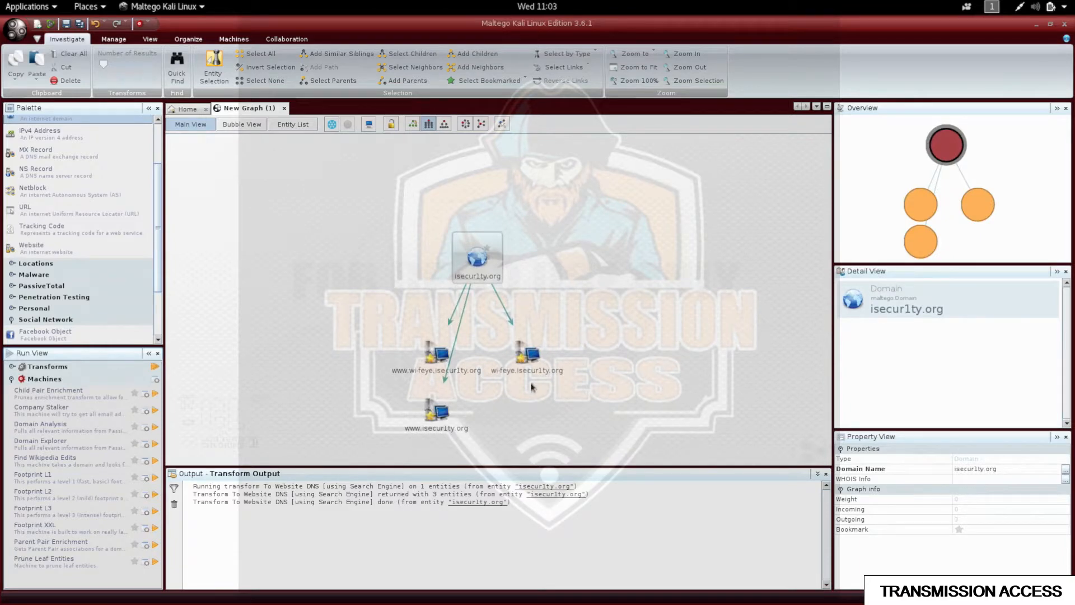
pyautogui.click(436, 414)
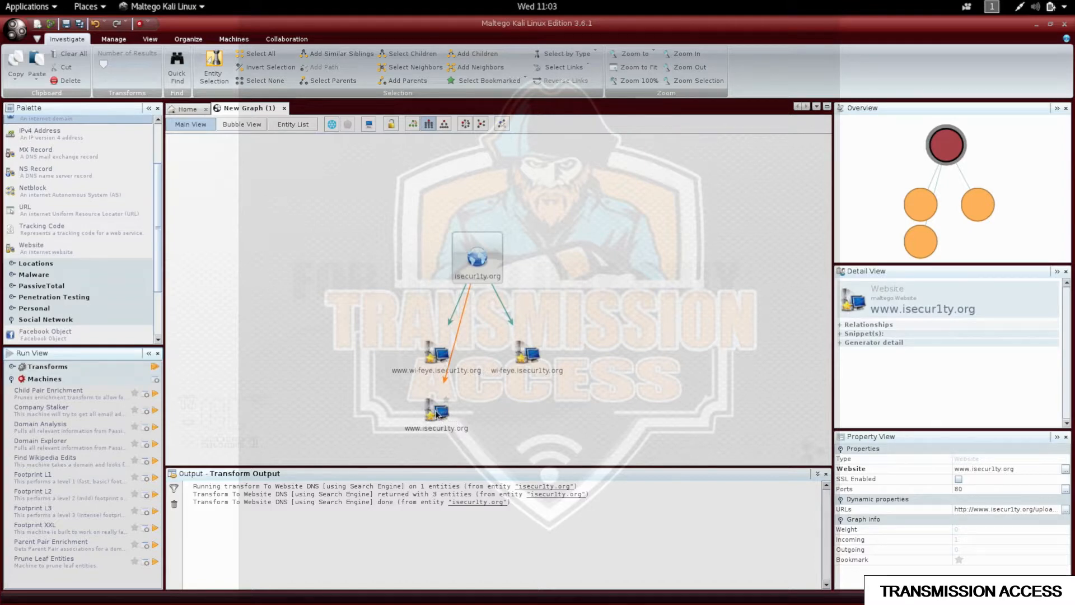
pyautogui.click(436, 412)
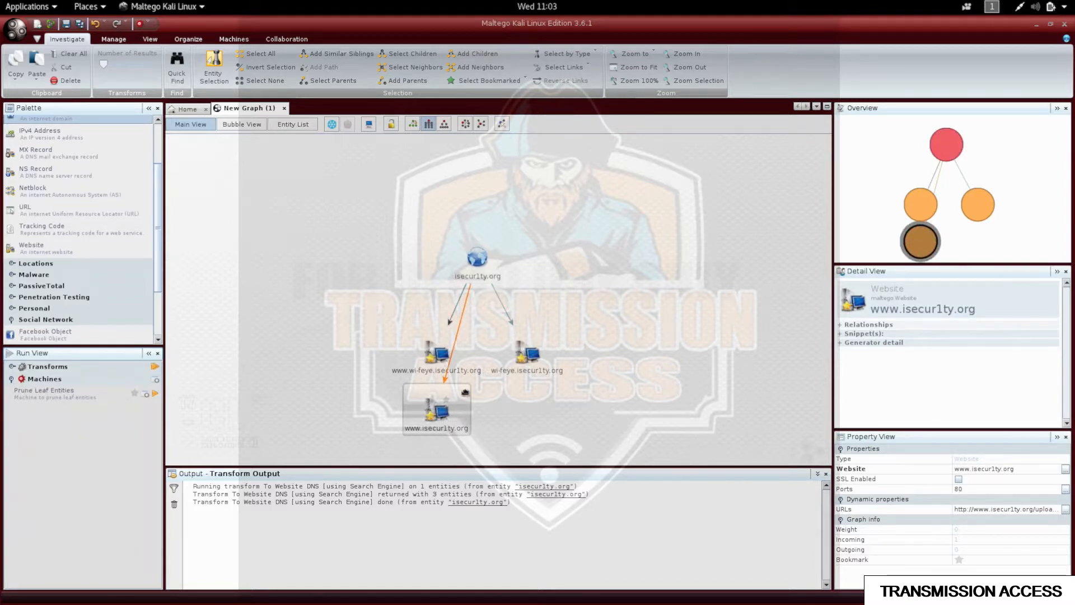
pyautogui.moveTo(432, 403); pyautogui.dragTo(621, 349)
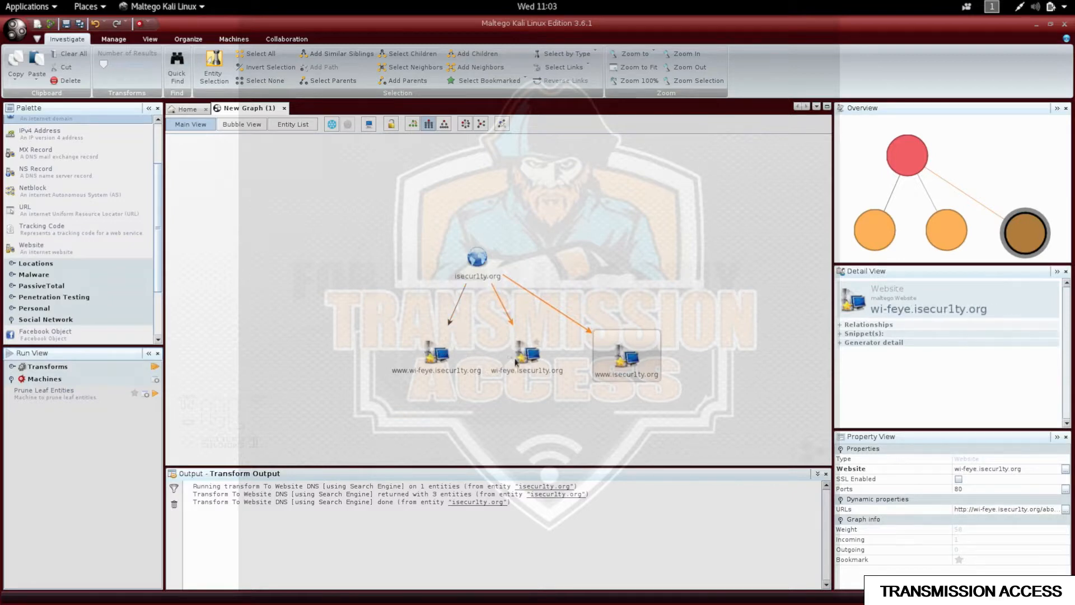
pyautogui.click(438, 358)
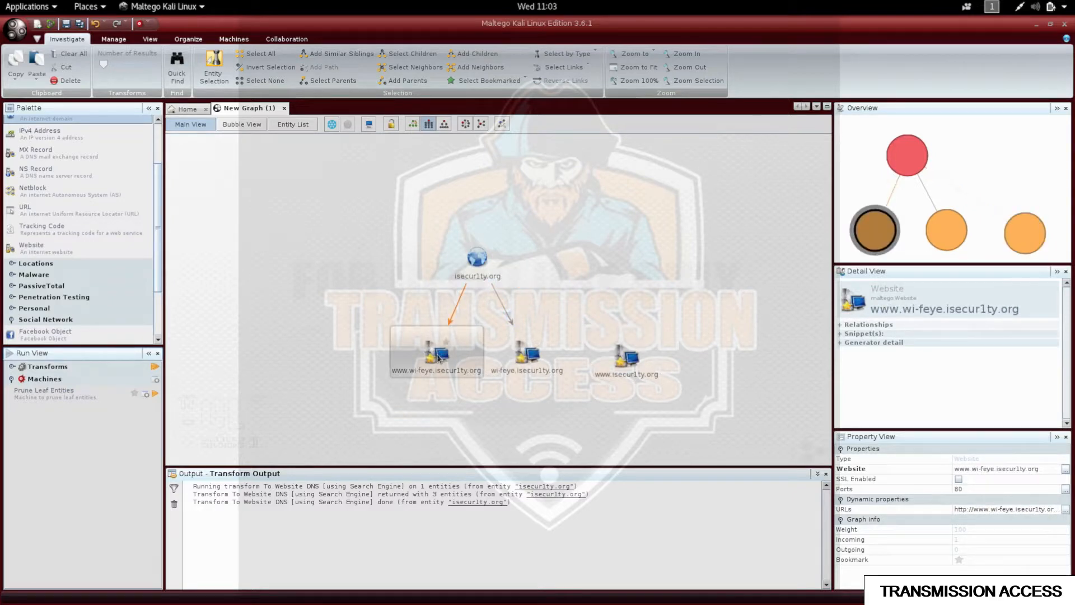
pyautogui.press('Delete')
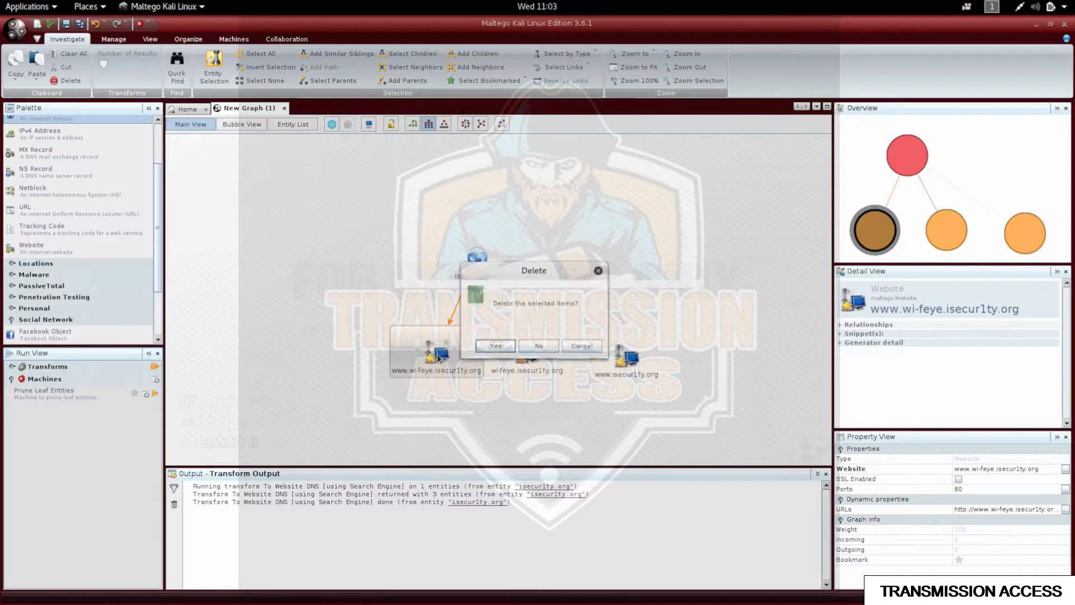
pyautogui.press('Return')
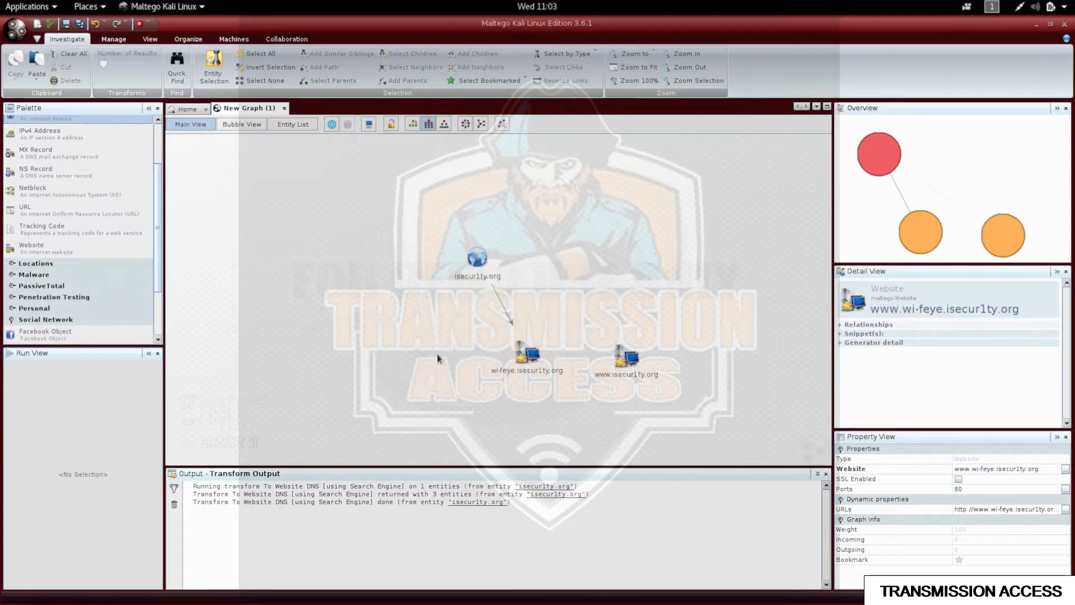
pyautogui.moveTo(464, 268)
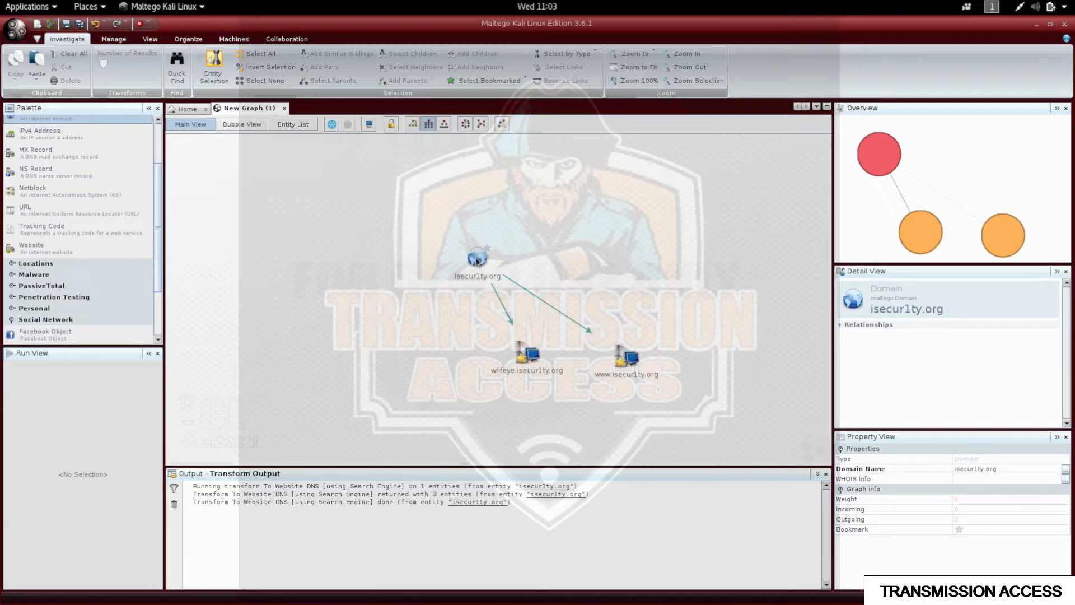
pyautogui.click(477, 260)
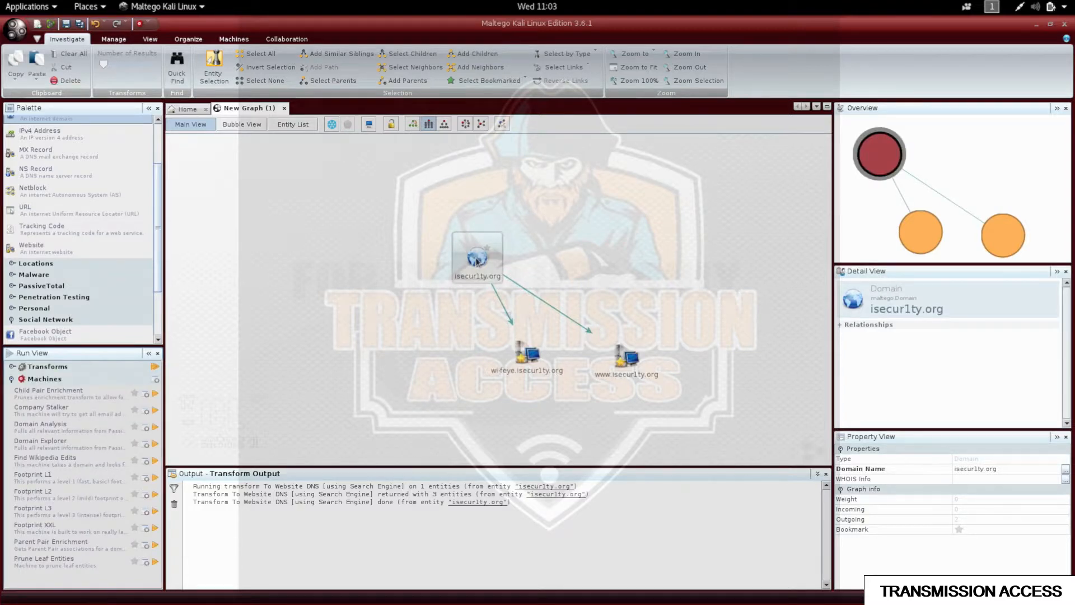
# Run the DomainToDNSNameSchema transform on the isecur1ty.org domain node.
pyautogui.rightClick(476, 260)
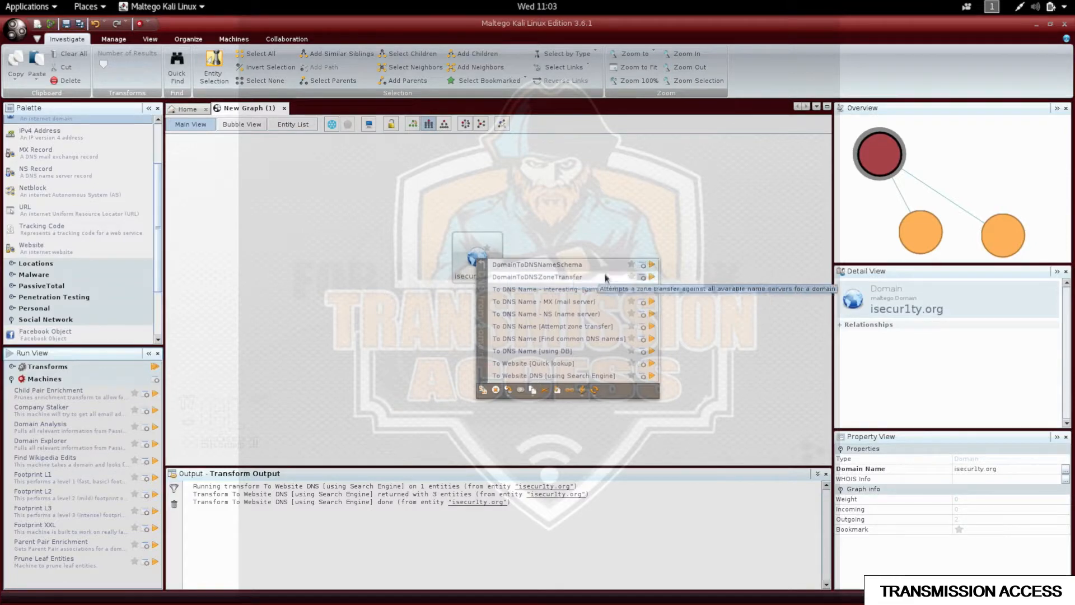
pyautogui.click(652, 266)
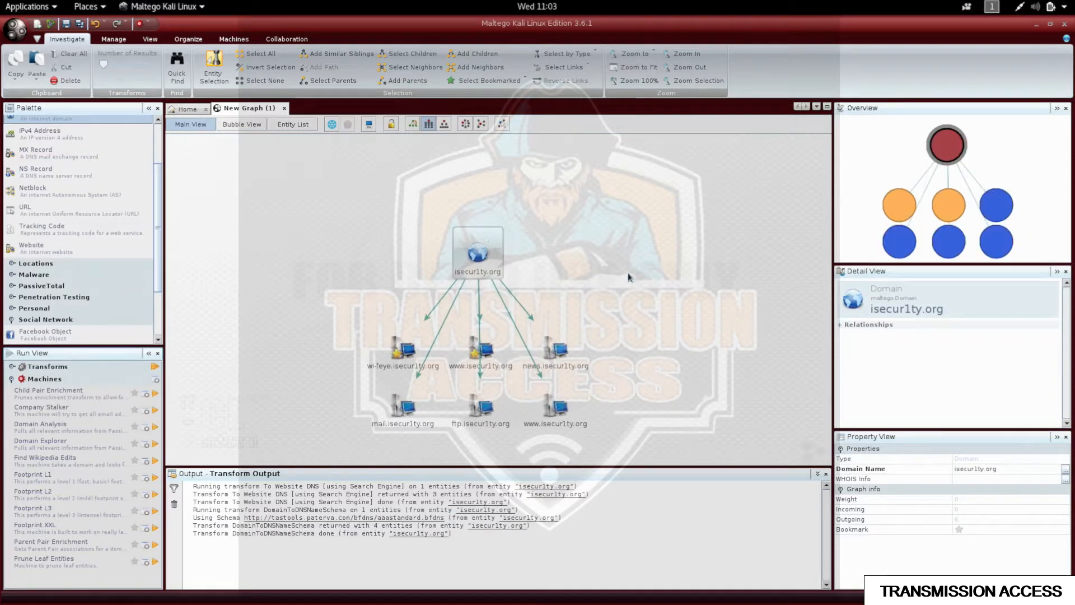
pyautogui.click(482, 354)
pyautogui.click(556, 356)
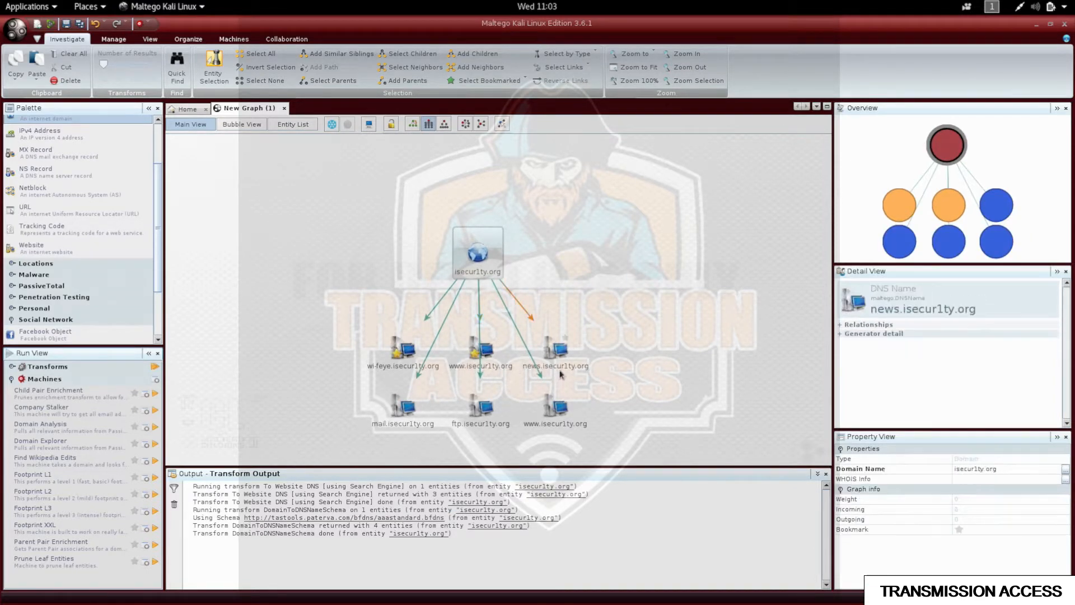
pyautogui.click(543, 413)
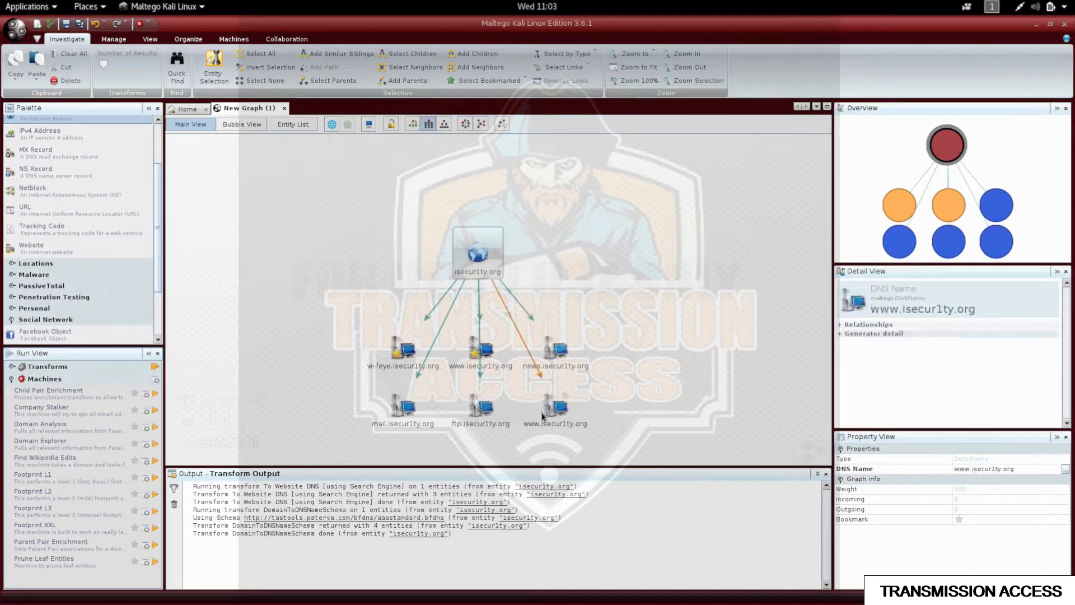
pyautogui.click(485, 353)
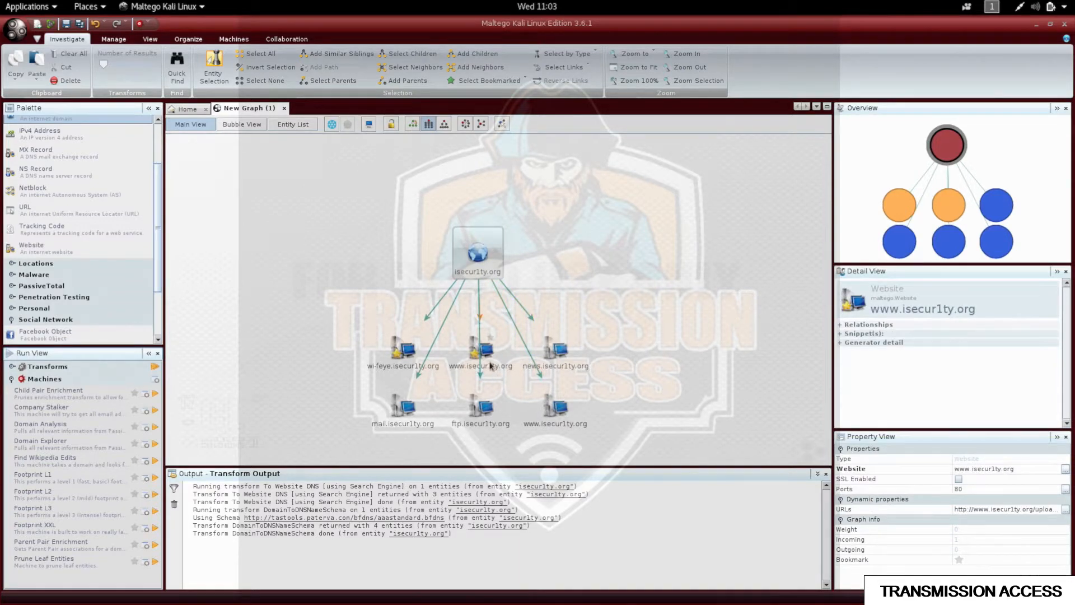
pyautogui.click(491, 366)
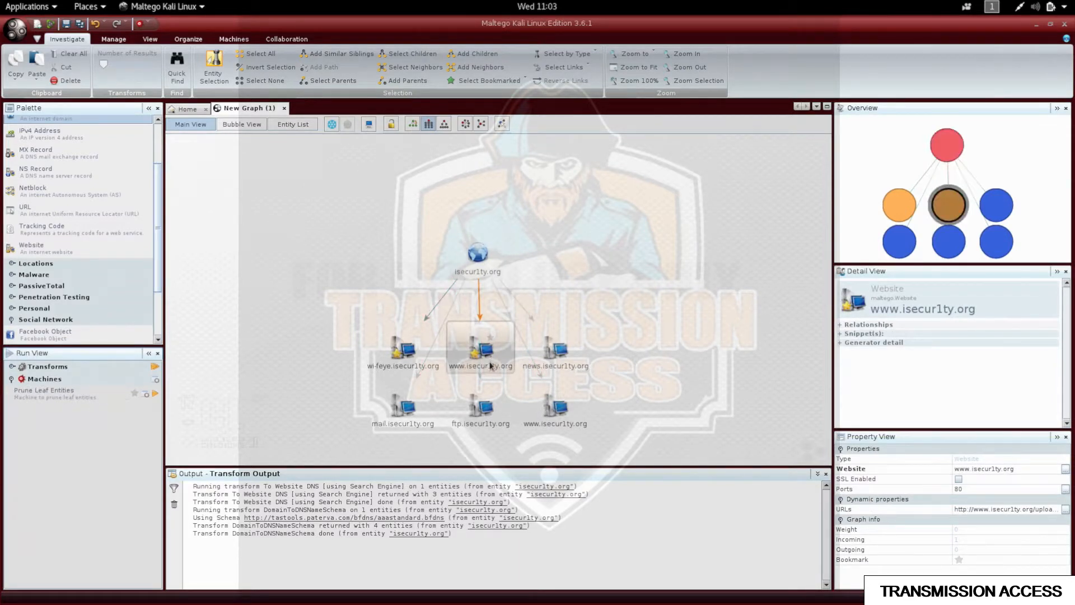
pyautogui.click(557, 413)
pyautogui.press('Delete')
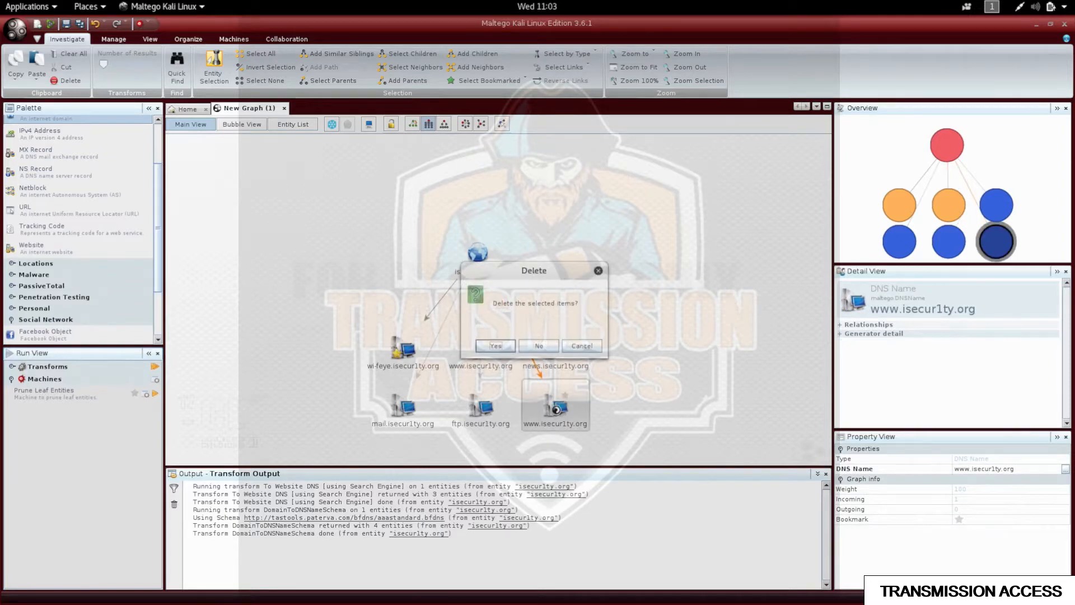
pyautogui.press('Return')
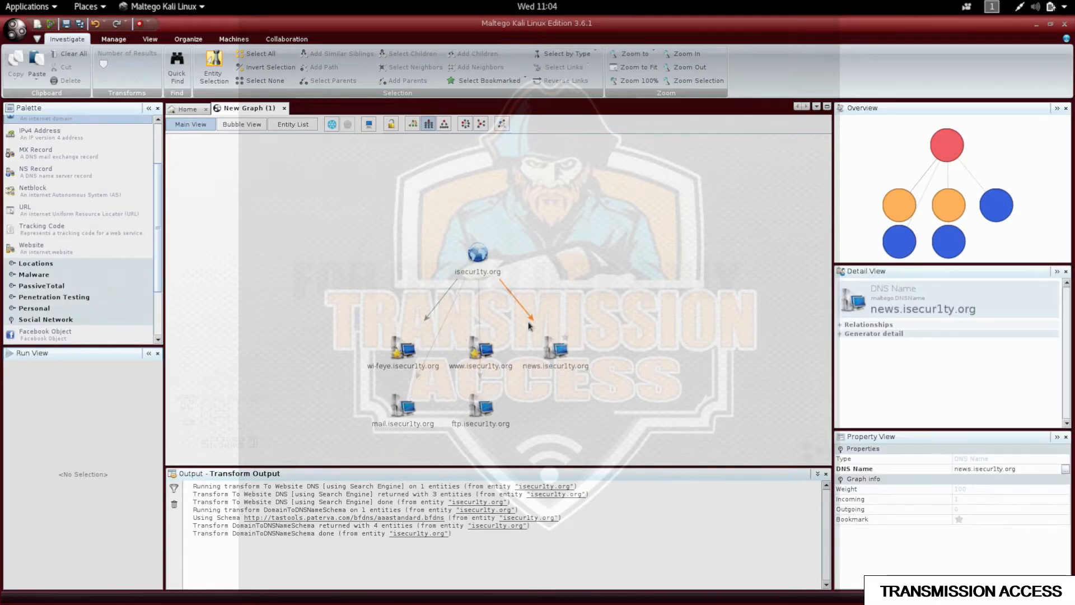
# Run To DNS Name - MX (mail server) on isecur1ty.org, adding five Google MX record entities.
pyautogui.rightClick(480, 256)
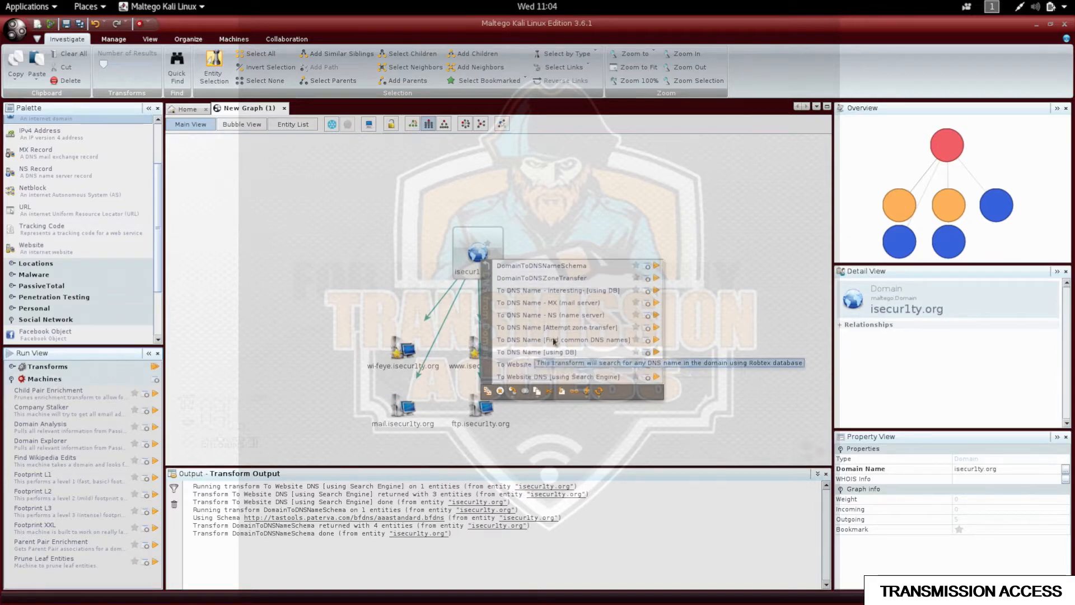
pyautogui.click(563, 304)
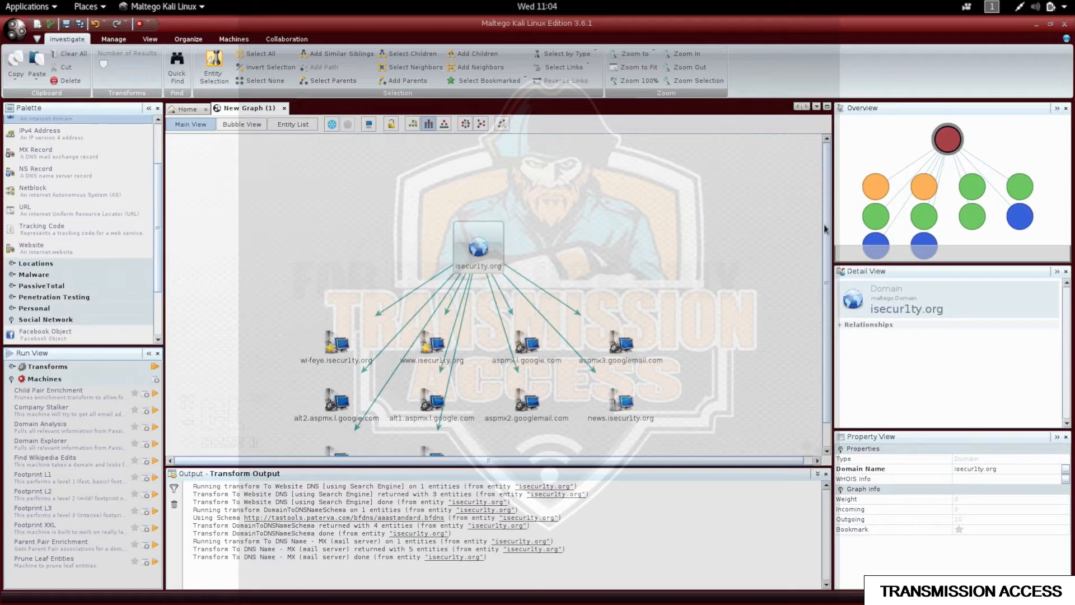
pyautogui.moveTo(823, 218); pyautogui.dragTo(820, 259)
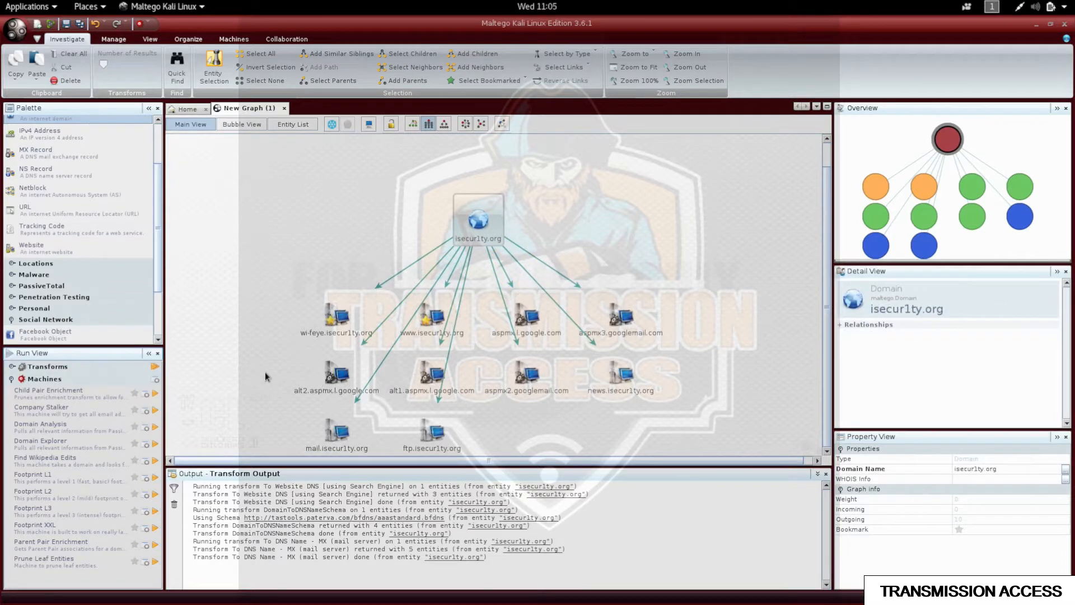
pyautogui.moveTo(265, 371); pyautogui.dragTo(670, 405)
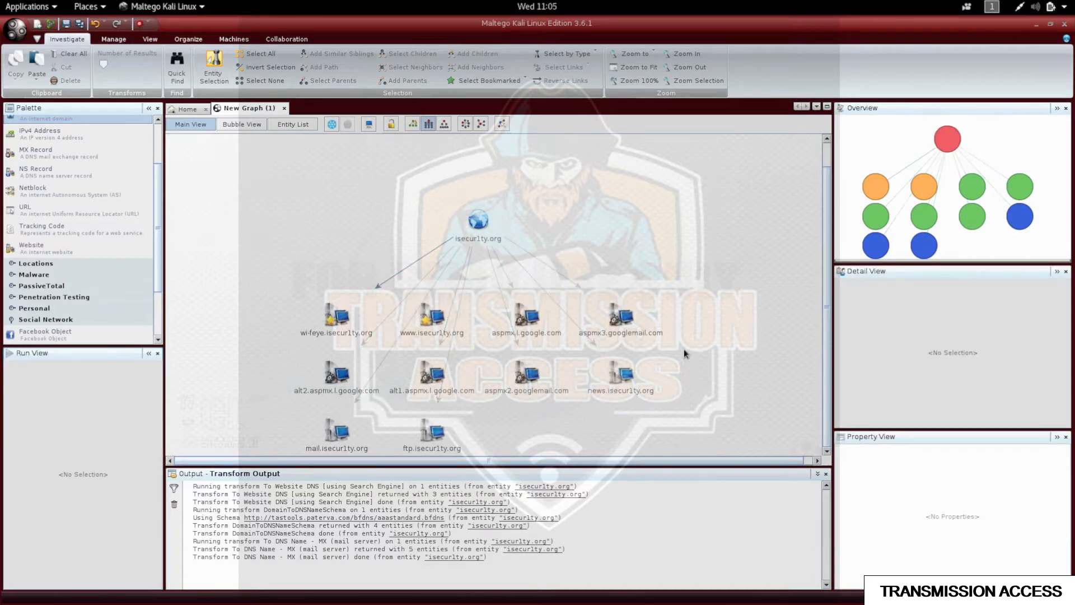
# Delete the Google aspmx and alt mail server entities together with news.isecur1ty.org.
pyautogui.moveTo(687, 312); pyautogui.dragTo(506, 400)
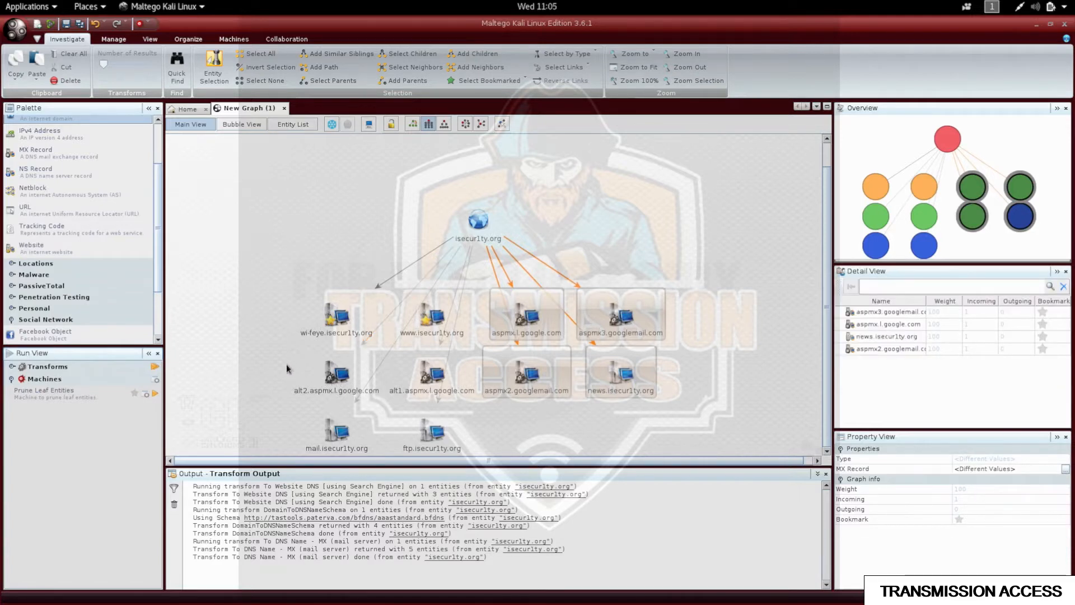
pyautogui.moveTo(288, 373); pyautogui.dragTo(398, 384)
pyautogui.press('Delete')
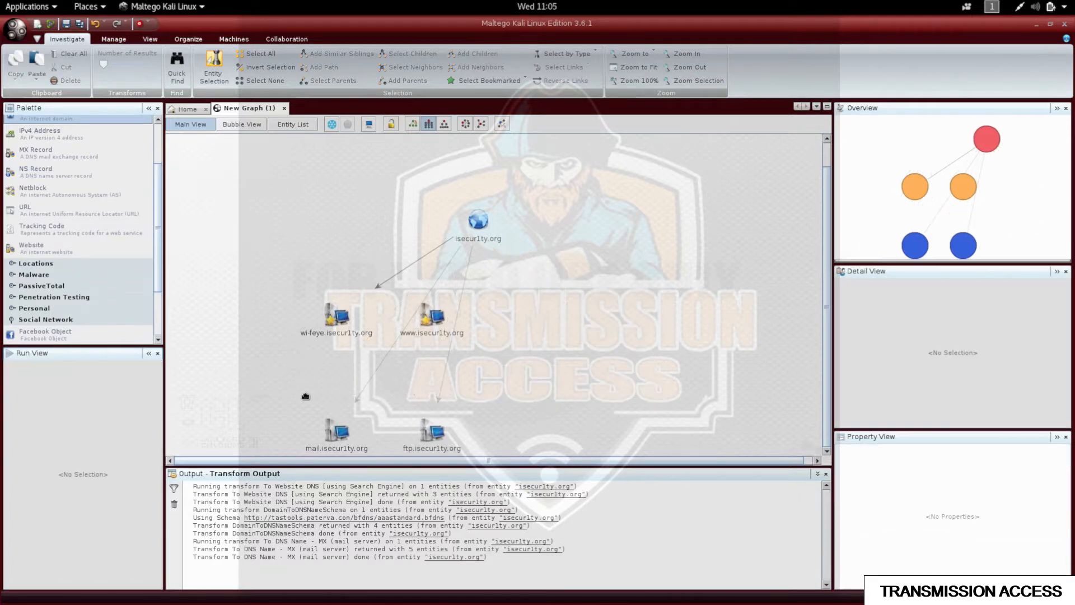
# Re-arrange the remaining wi-feye, www, mail and ftp entities into a tidy layout.
pyautogui.click(475, 222)
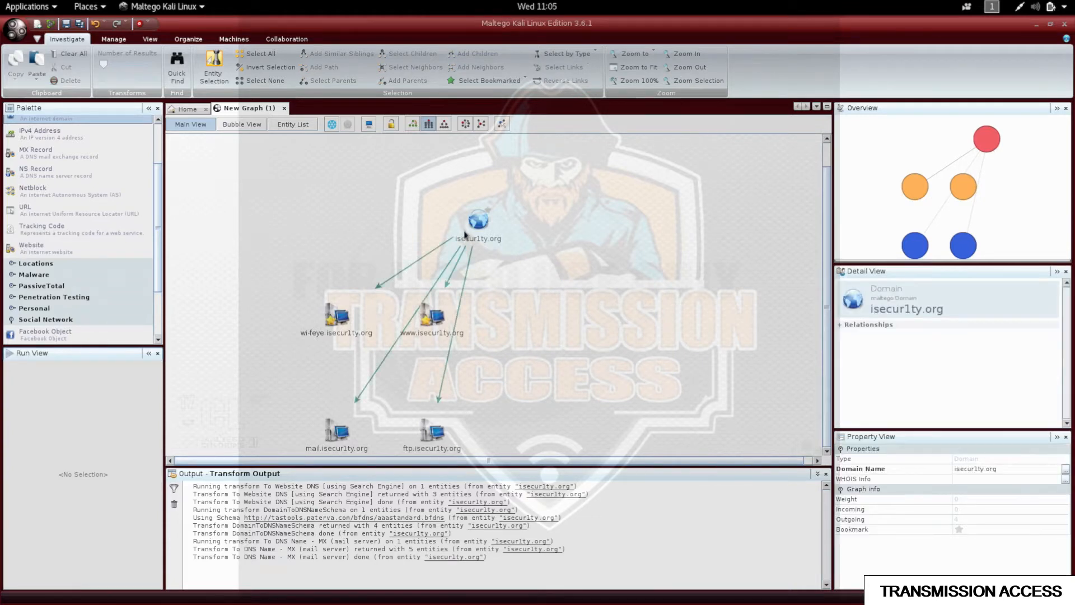
pyautogui.click(456, 168)
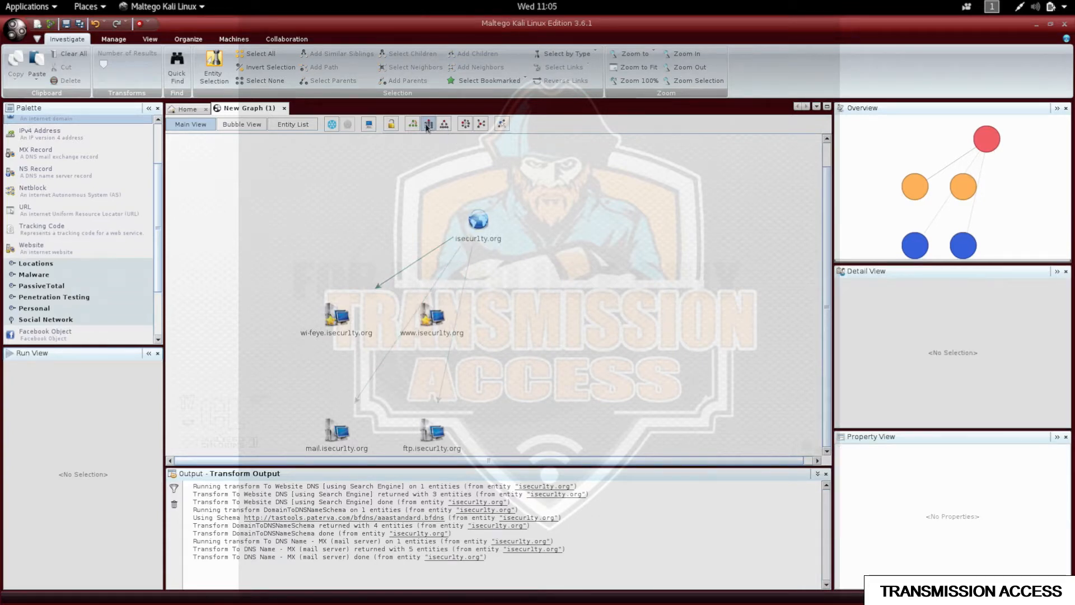
pyautogui.click(427, 125)
pyautogui.click(417, 336)
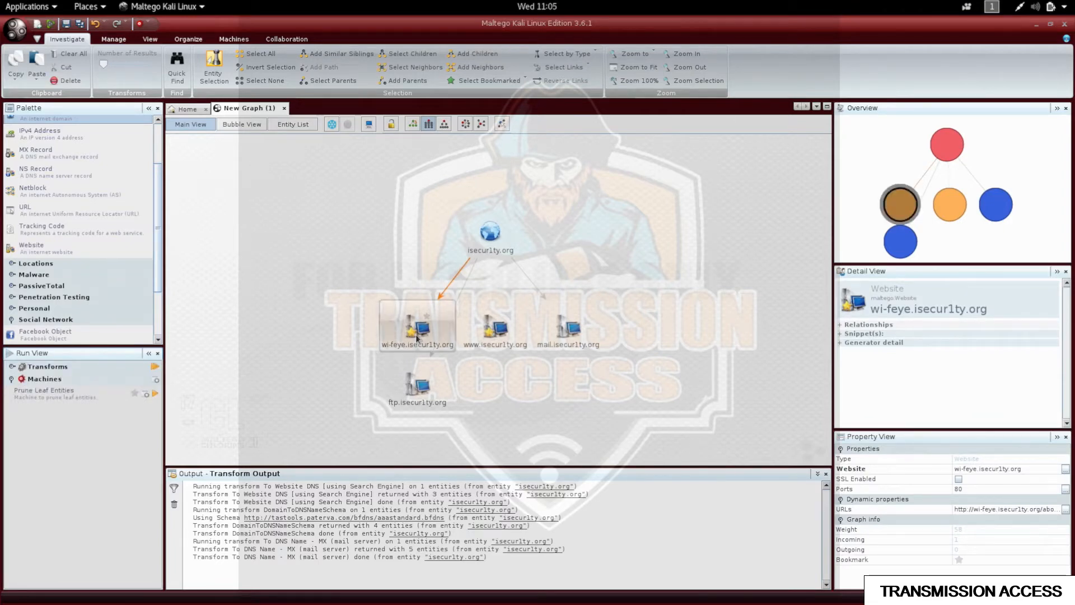
# Browse the Domain owner detail transforms for isecur1ty.org, then return to the transform category list.
pyautogui.rightClick(417, 338)
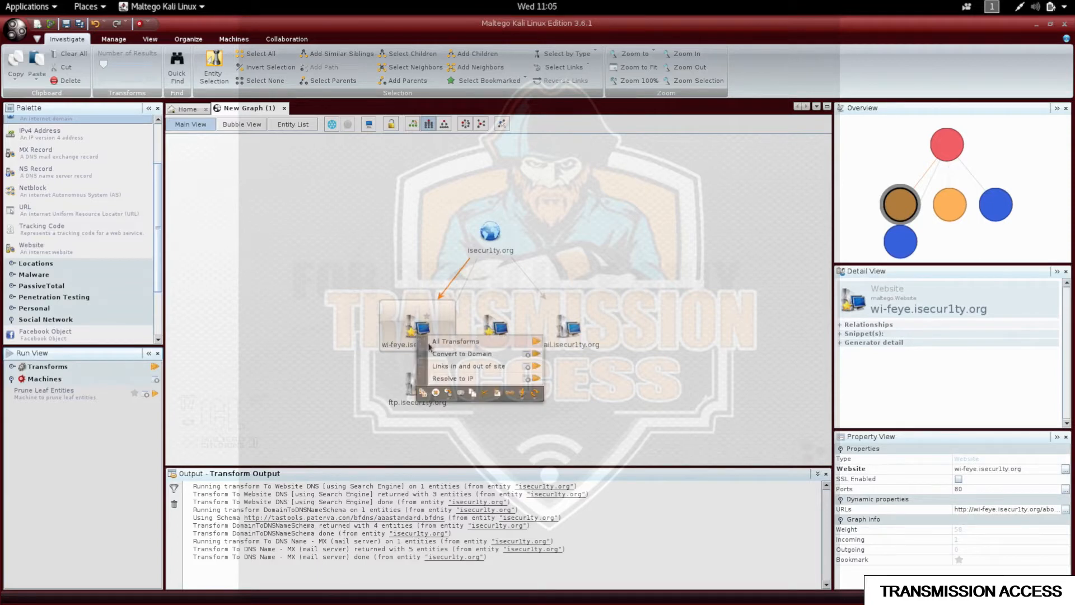
pyautogui.click(398, 274)
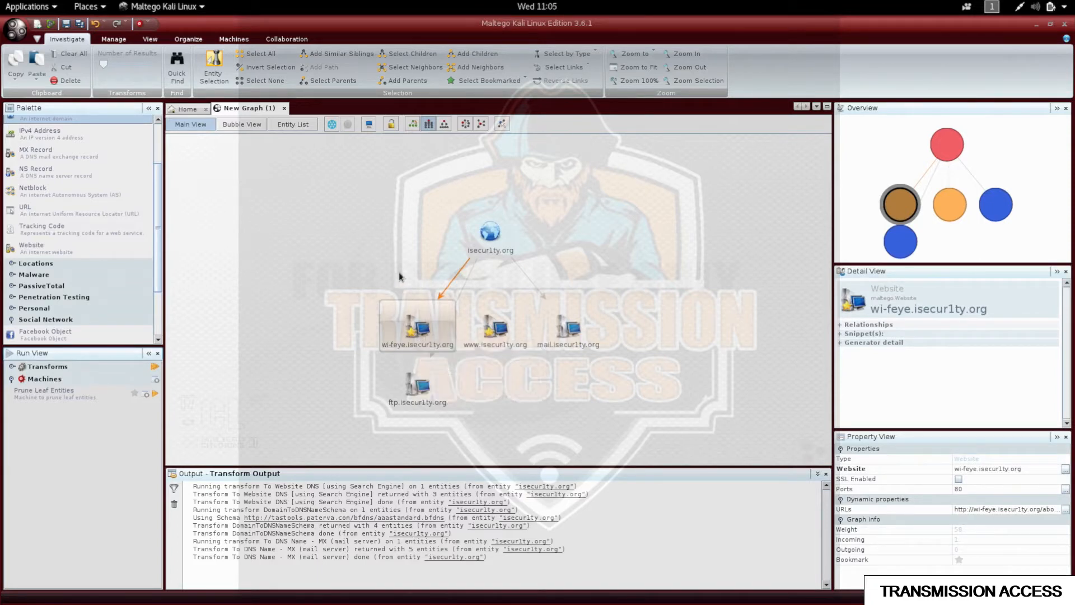
pyautogui.click(485, 235)
pyautogui.rightClick(486, 234)
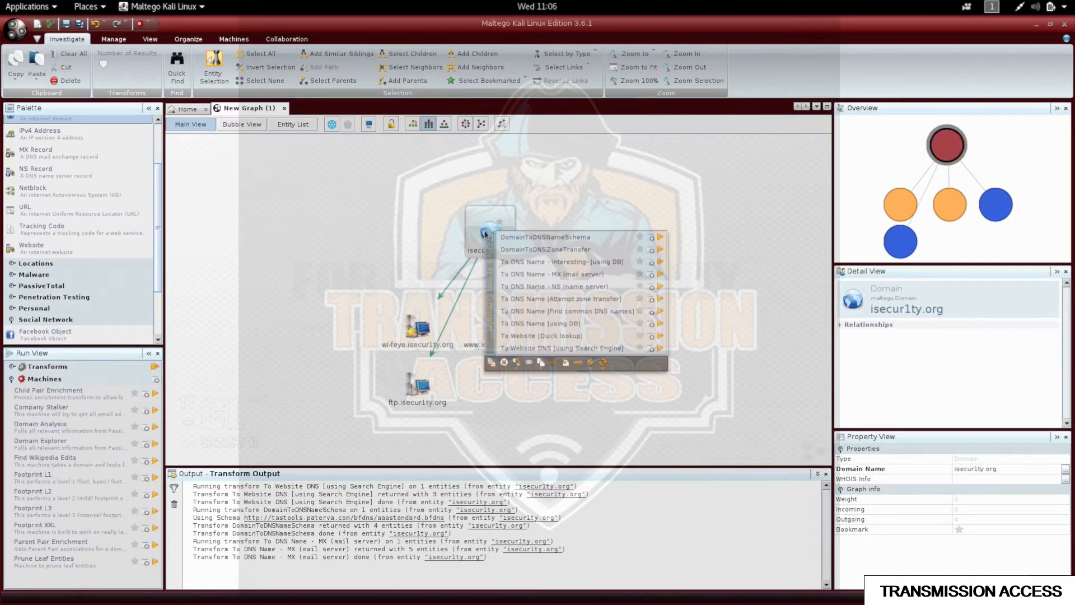
pyautogui.click(491, 257)
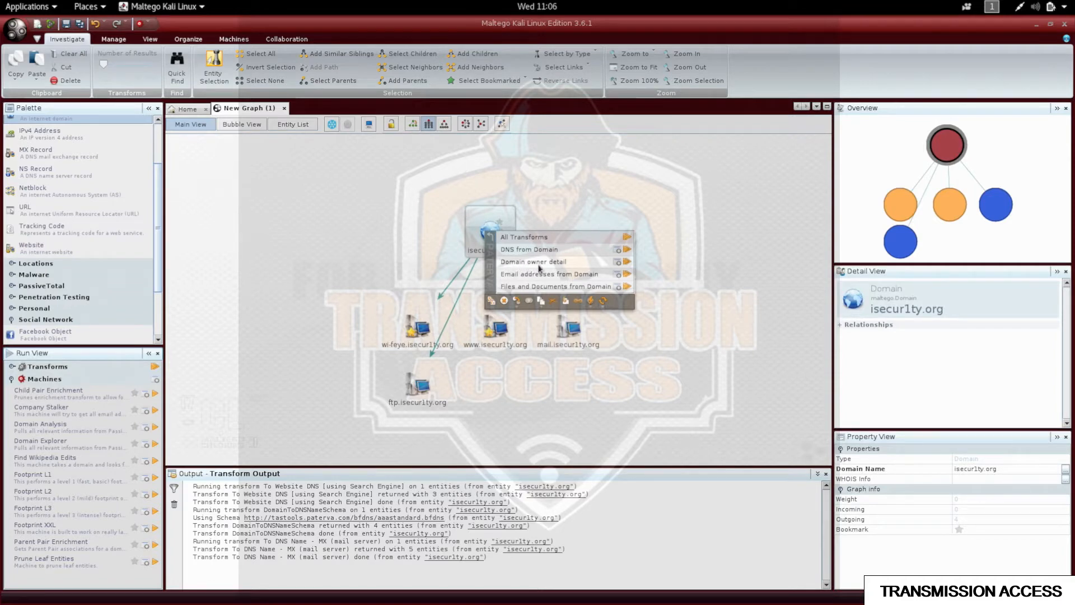
pyautogui.click(573, 265)
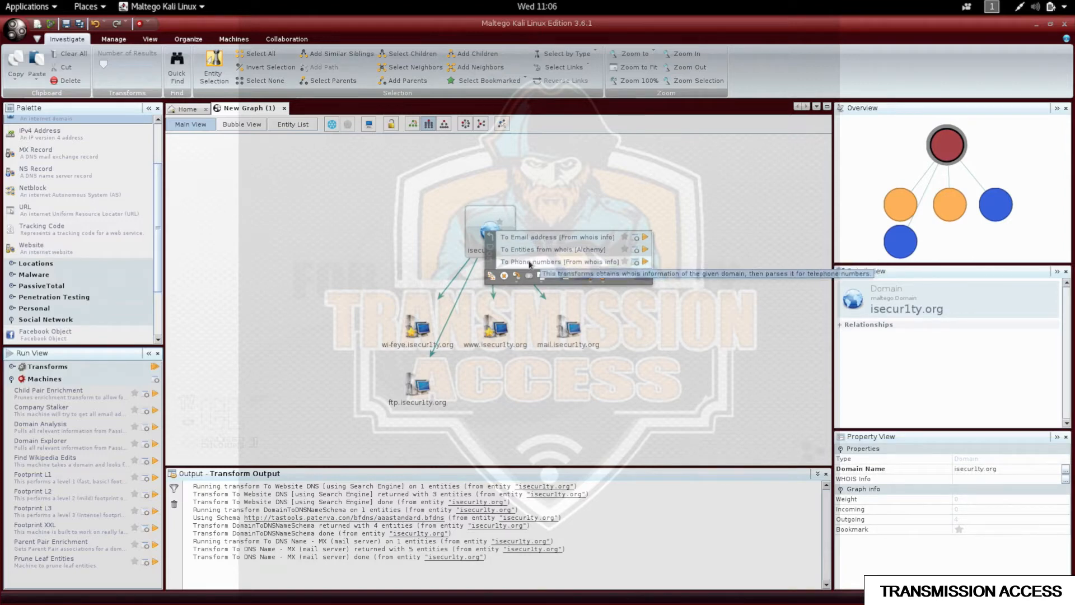
pyautogui.click(491, 250)
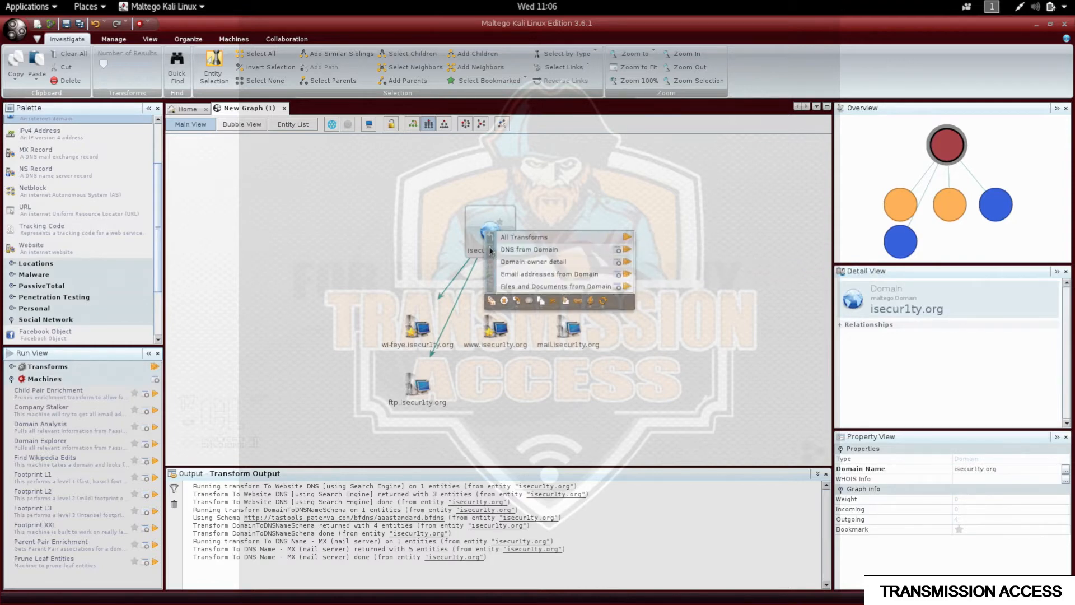
# Run Domain owner detail on isecur1ty.org, then delete the WA, Kirkland, email, Afilias and Llc results.
pyautogui.click(626, 262)
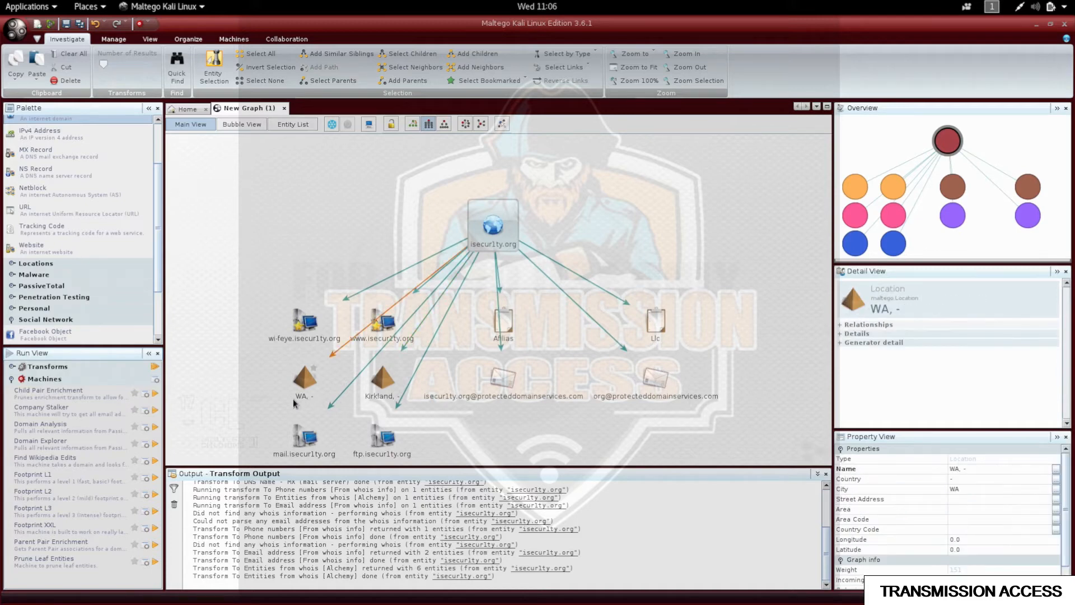
pyautogui.click(268, 378)
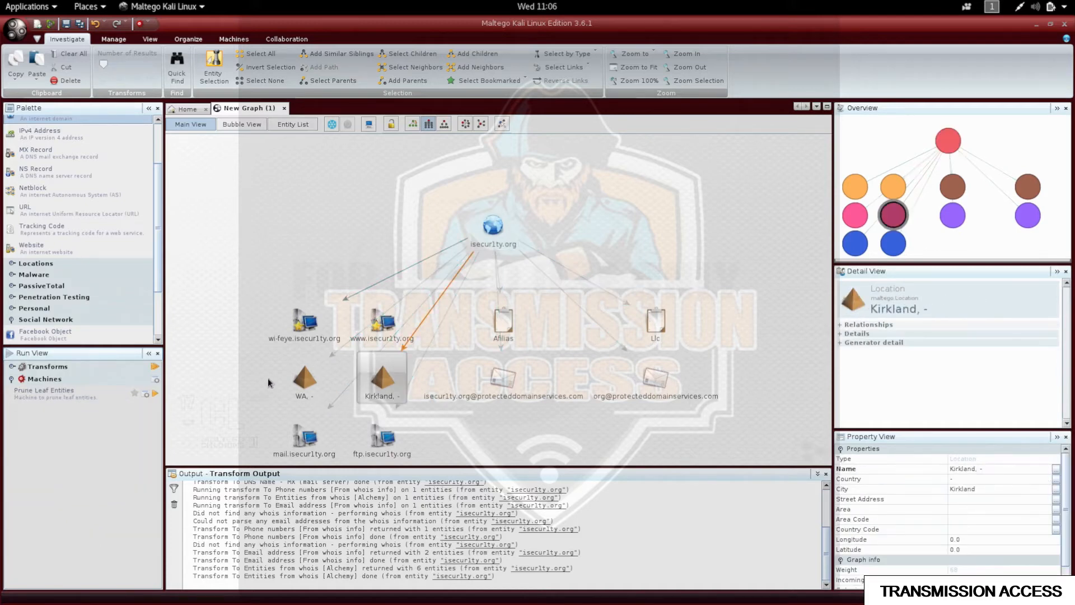
pyautogui.moveTo(255, 372); pyautogui.dragTo(610, 431)
pyautogui.press('Delete')
pyautogui.moveTo(616, 335); pyautogui.dragTo(674, 306)
pyautogui.press('Delete')
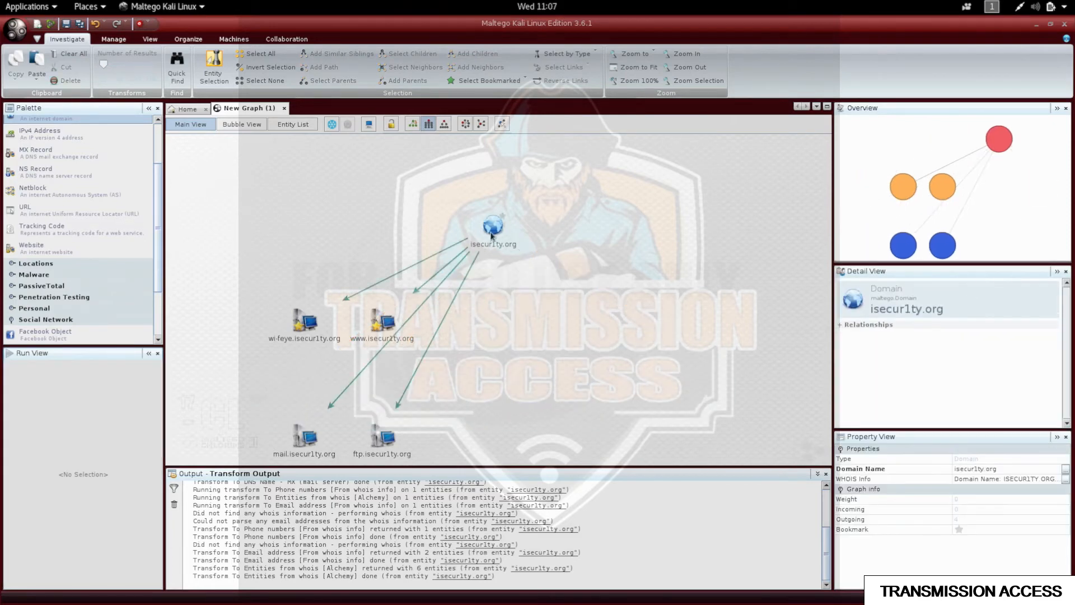
# Run 'Files and Documents from Domain' on isecur1ty.org, adding Linux Essentials, Crack Password and Training Syllabus.
pyautogui.rightClick(484, 230)
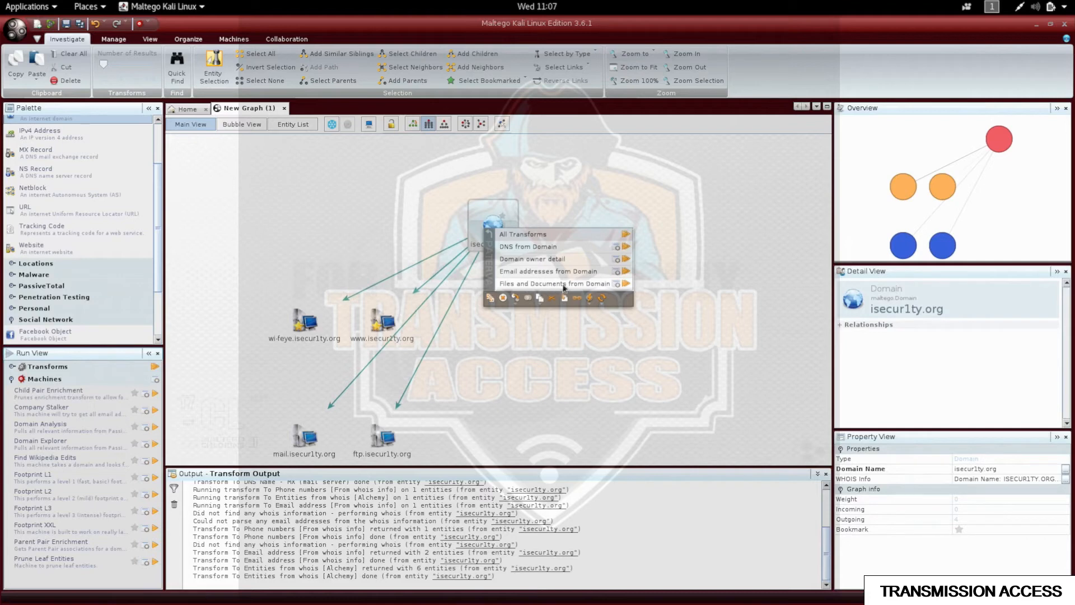
pyautogui.click(626, 285)
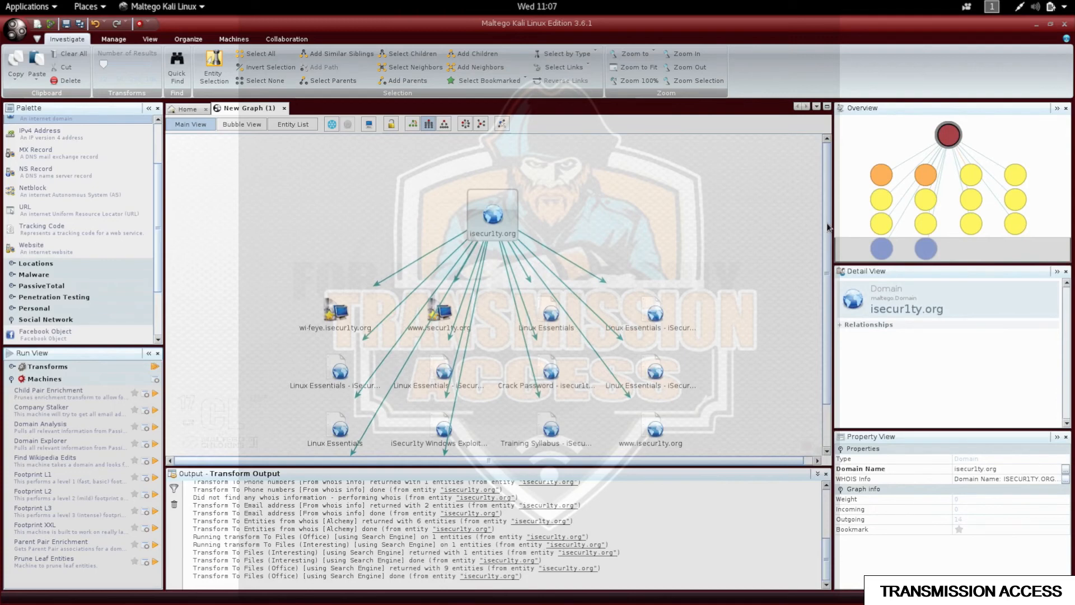
pyautogui.moveTo(827, 226); pyautogui.dragTo(827, 271)
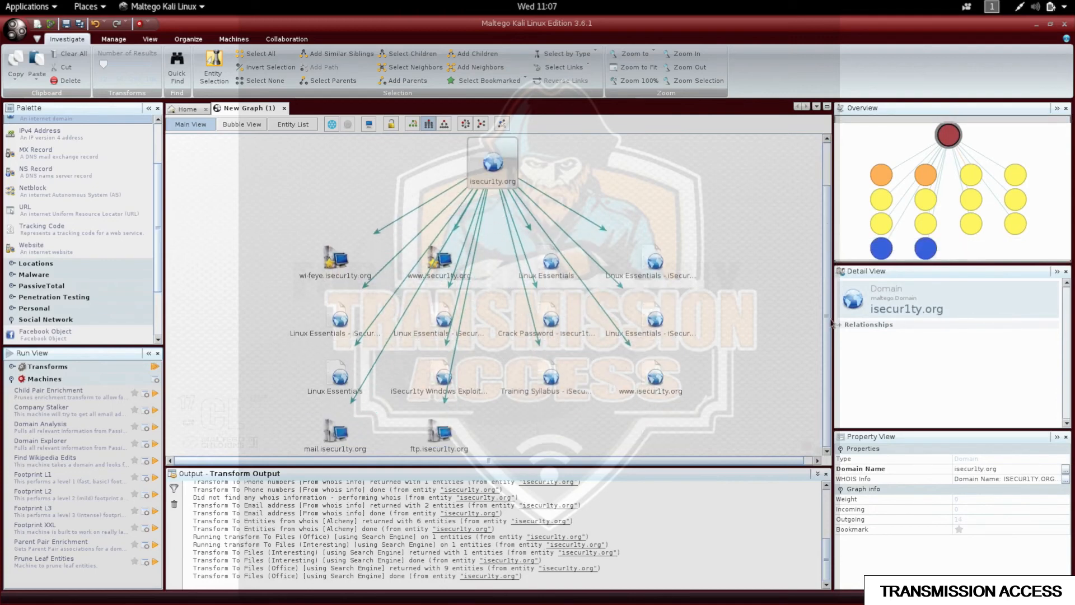